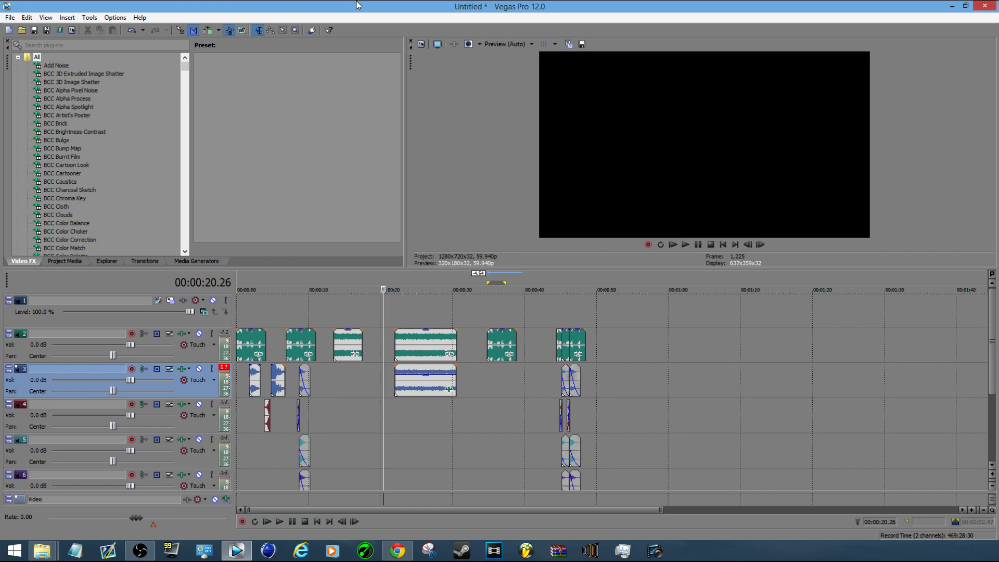
Play the first music clip on track 2 with the sound effect beneath it, starting just before the effect at 00:00:01.29.
{"action": "left_click", "coordinate": [251, 350]}
{"action": "scroll", "coordinate": [328, 341], "scroll_direction": "up", "scroll_amount": 6}
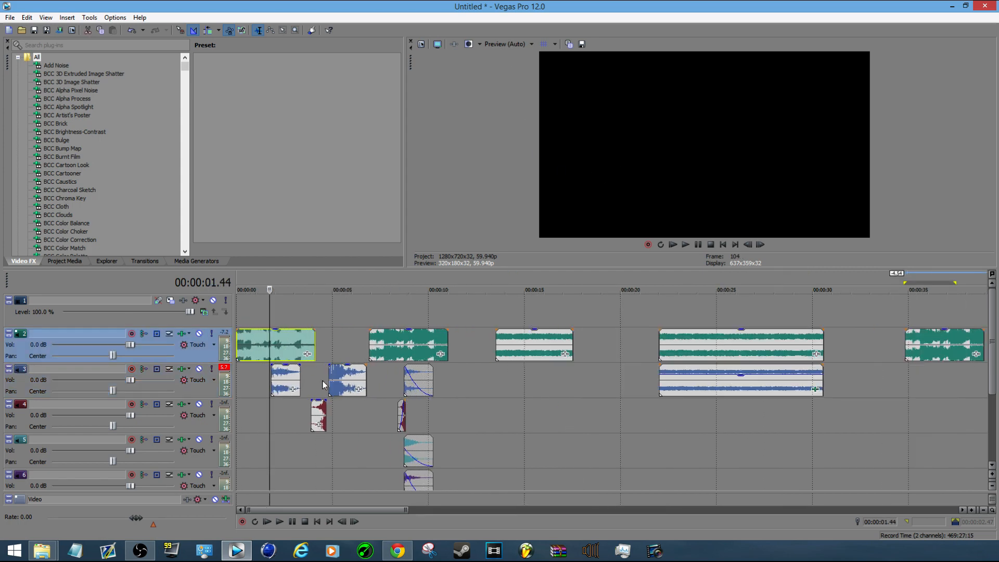
{"action": "left_click", "coordinate": [316, 385]}
{"action": "scroll", "coordinate": [318, 388], "scroll_direction": "up", "scroll_amount": 3}
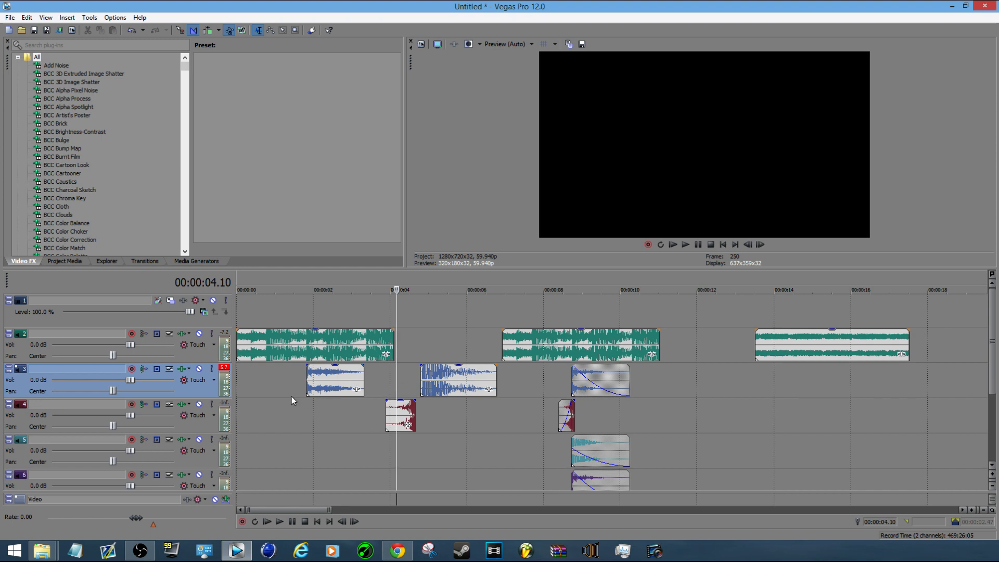
{"action": "left_click", "coordinate": [293, 379]}
{"action": "key", "text": "space"}
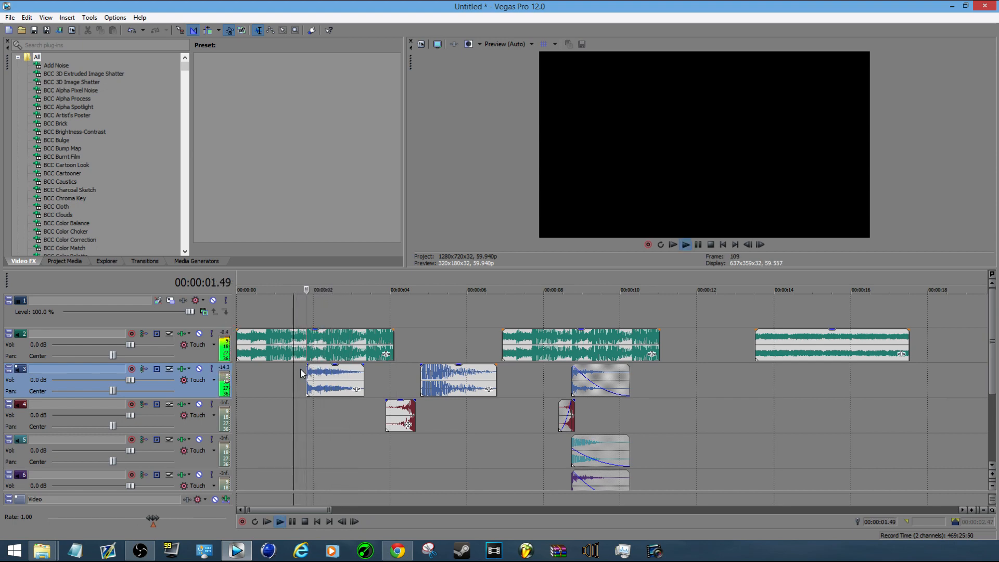
{"action": "key", "text": "space"}
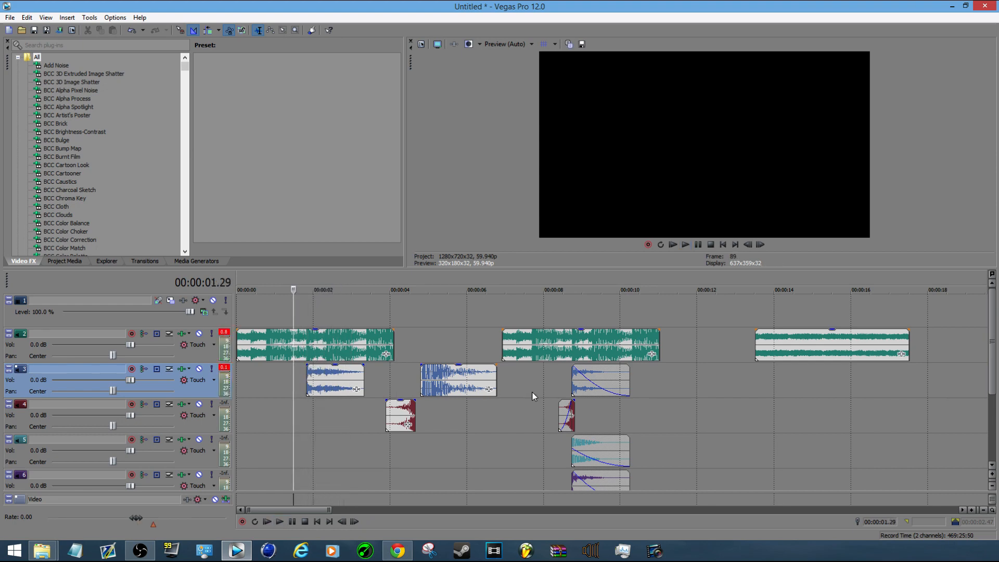
Play the second music clip with its layered sound effects on the tracks beneath, starting at 00:00:07.49.
{"action": "left_click", "coordinate": [537, 379]}
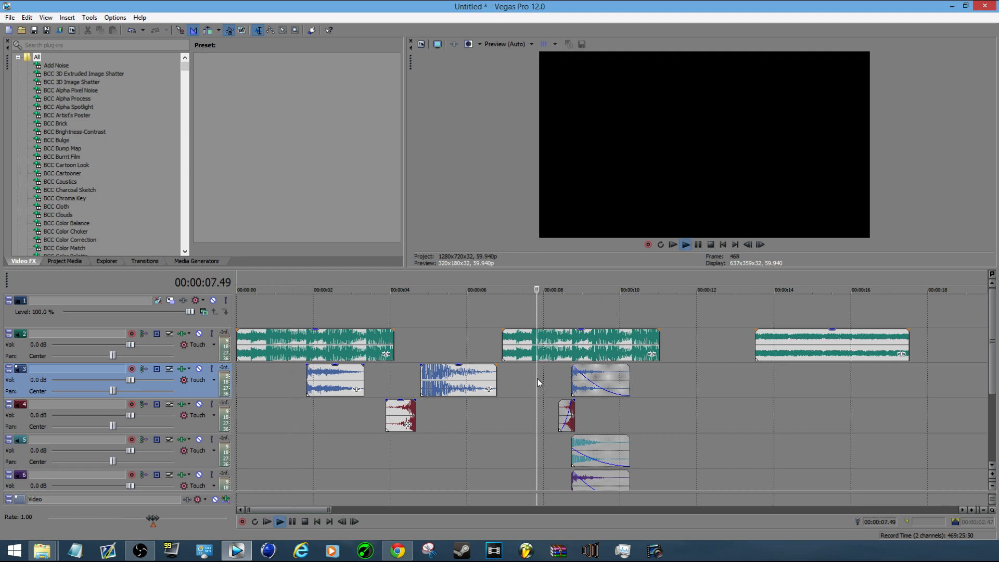
{"action": "key", "text": "space"}
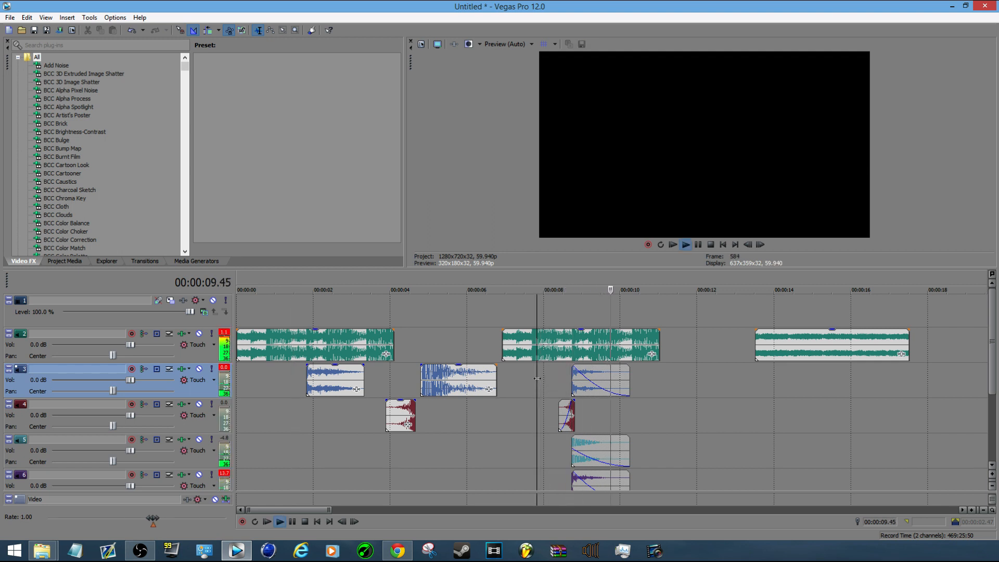
{"action": "key", "text": "space"}
{"action": "key", "text": "space"}
{"action": "key", "text": "space"}
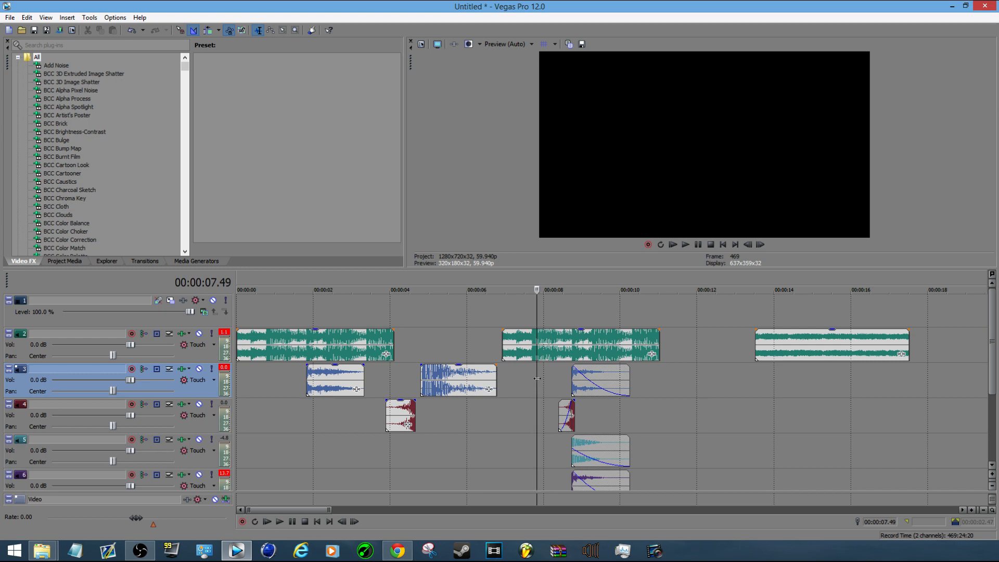
Play the third clip on track 2 from its beginning at 00:00:13.30.
{"action": "scroll", "coordinate": [692, 402], "scroll_direction": "down", "scroll_amount": 2}
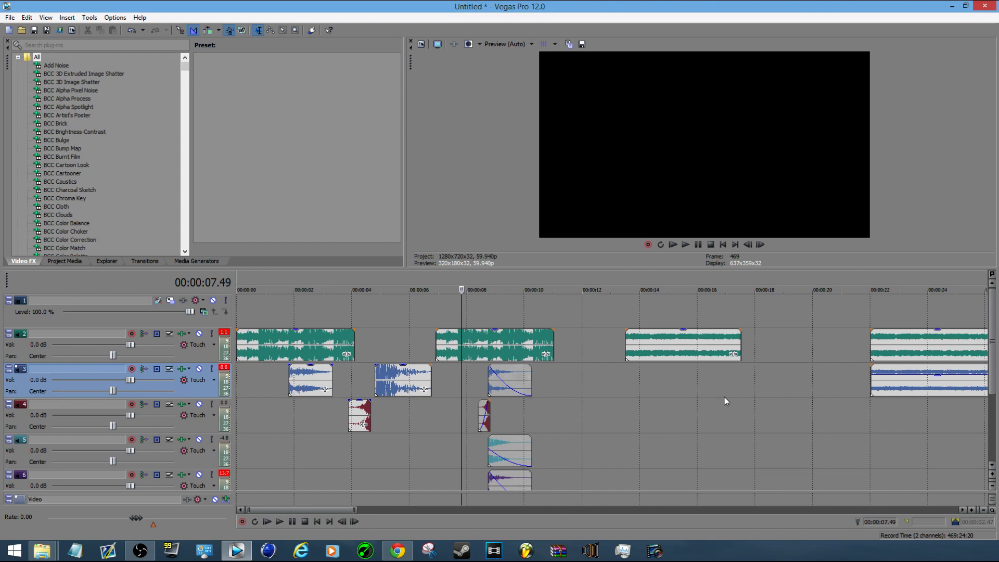
{"action": "left_click", "coordinate": [627, 364]}
{"action": "scroll", "coordinate": [635, 382], "scroll_direction": "up", "scroll_amount": 2}
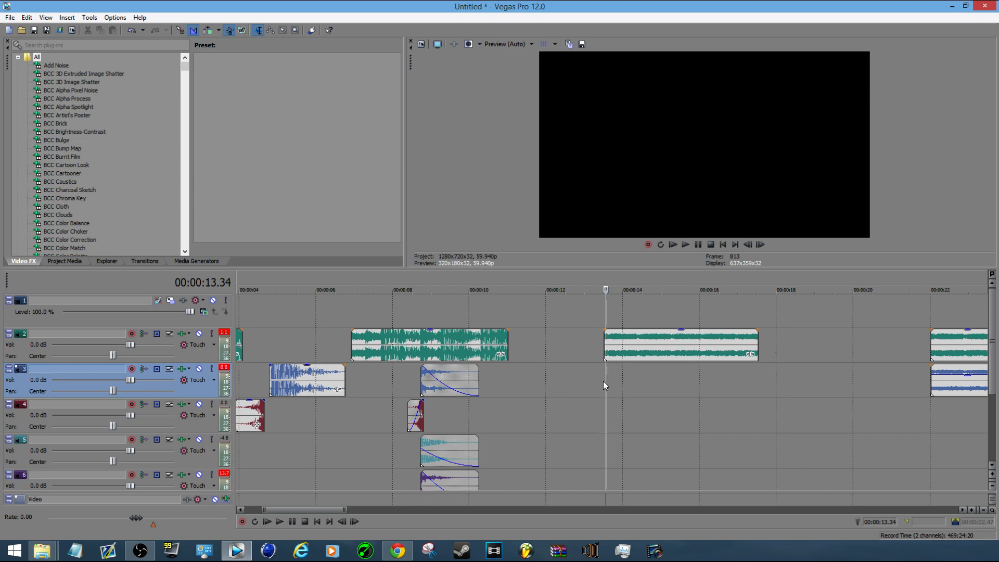
{"action": "key", "text": "space"}
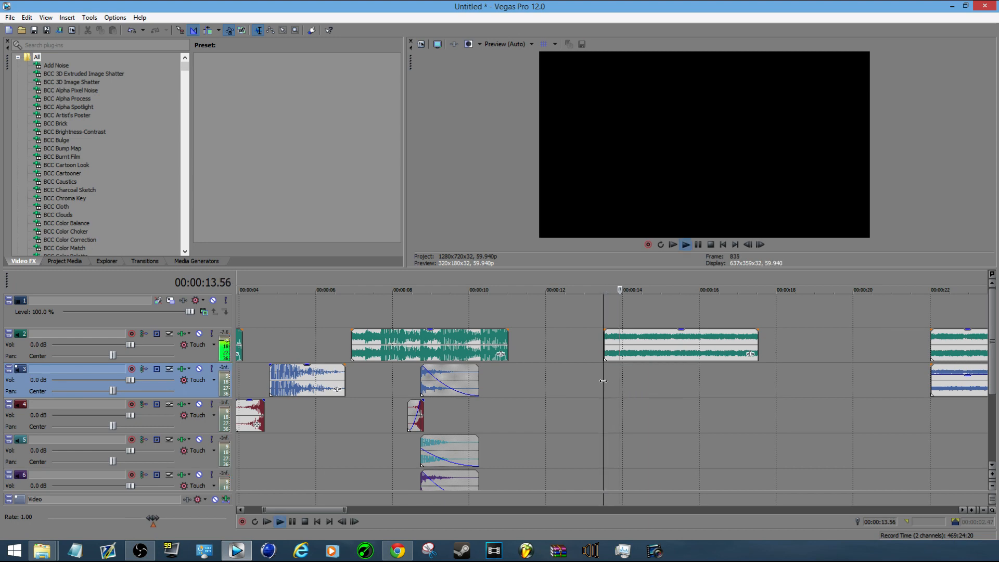
{"action": "key", "text": "space"}
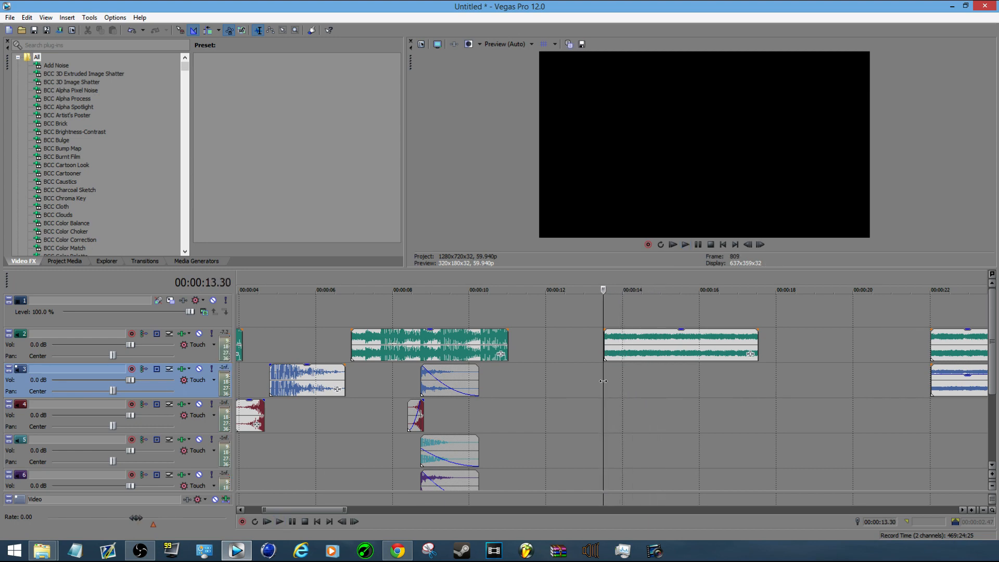
{"action": "key", "text": "space"}
{"action": "key", "text": "space"}
{"action": "scroll", "coordinate": [797, 391], "scroll_direction": "down", "scroll_amount": 1}
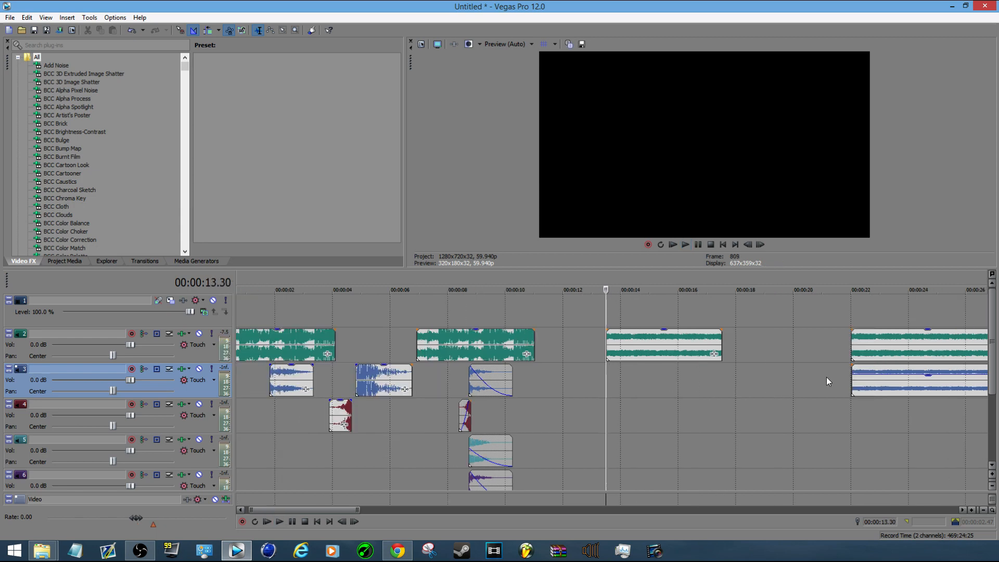
Play the two stacked clips on tracks 2 and 3 together from their start at about 22 seconds.
{"action": "left_click", "coordinate": [851, 377]}
{"action": "key", "text": "space"}
{"action": "scroll", "coordinate": [683, 379], "scroll_direction": "up", "scroll_amount": 3}
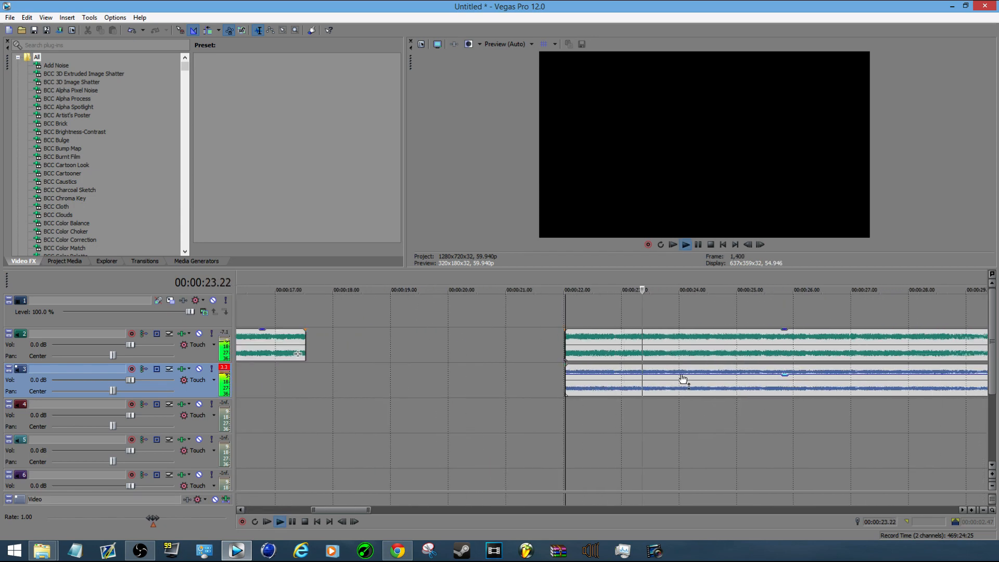
{"action": "scroll", "coordinate": [684, 379], "scroll_direction": "down", "scroll_amount": 2}
{"action": "left_click_drag", "start_coordinate": [684, 379], "coordinate": [643, 380]}
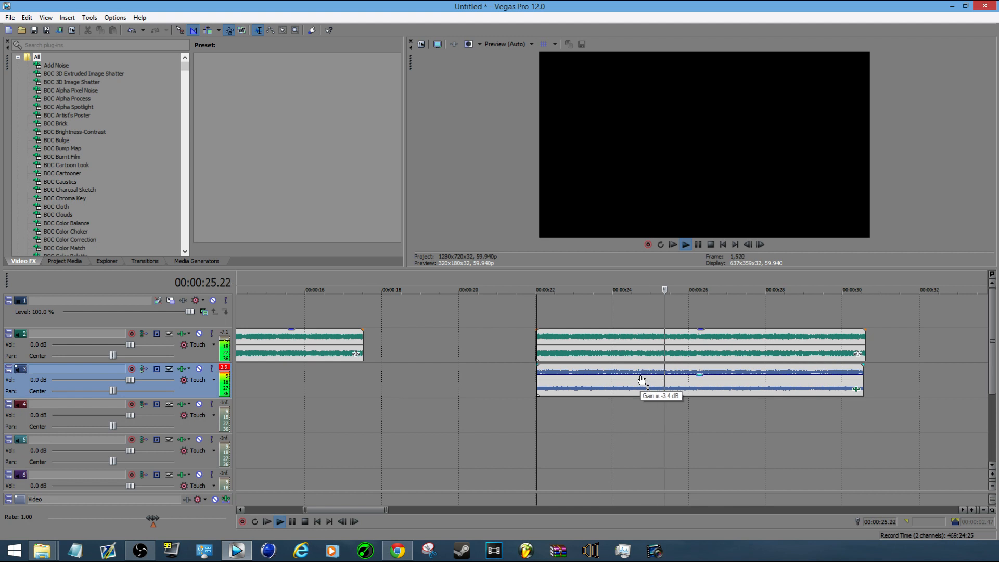
{"action": "scroll", "coordinate": [642, 380], "scroll_direction": "down", "scroll_amount": 1}
{"action": "key", "text": "space"}
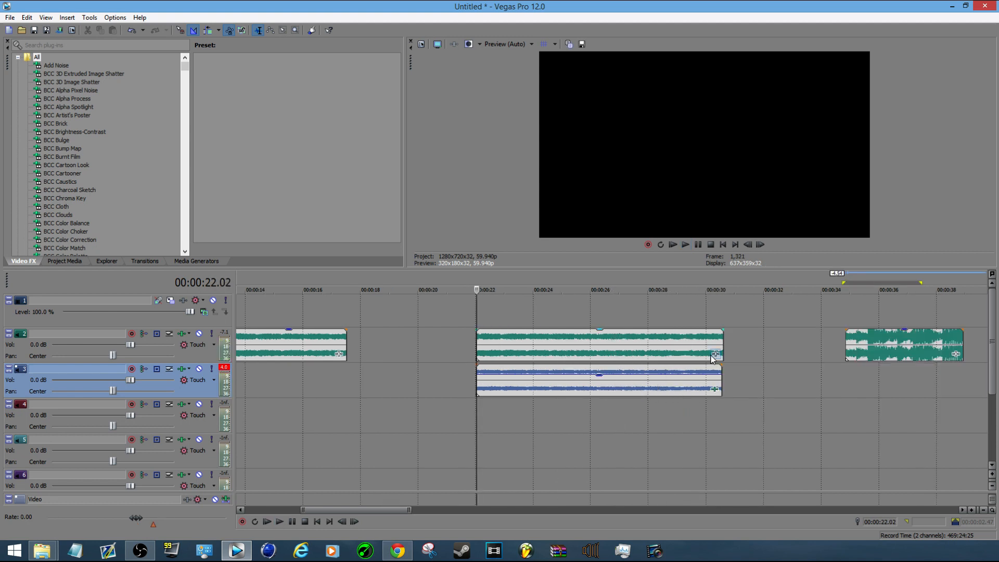
Play the music clip that has no sound effects beneath it, from its start near 35 seconds.
{"action": "left_click", "coordinate": [835, 394]}
{"action": "scroll", "coordinate": [813, 393], "scroll_direction": "down", "scroll_amount": 2}
{"action": "scroll", "coordinate": [772, 380], "scroll_direction": "up", "scroll_amount": 2}
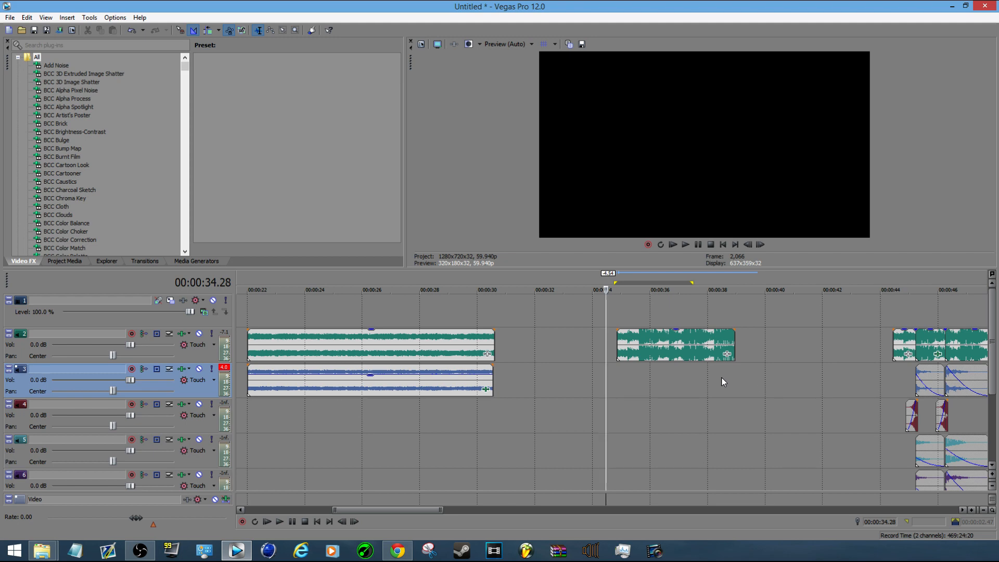
{"action": "left_click", "coordinate": [619, 344]}
{"action": "key", "text": "space"}
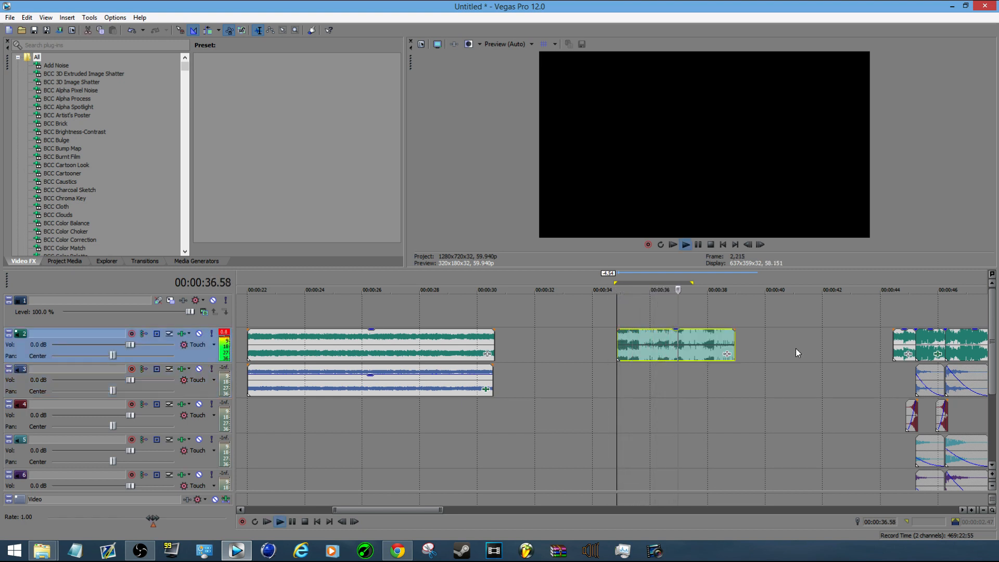
{"action": "key", "text": "space"}
Play the last music clip with its layered sound effects and pause at 00:00:45.13.
{"action": "left_click", "coordinate": [894, 345]}
{"action": "key", "text": "space"}
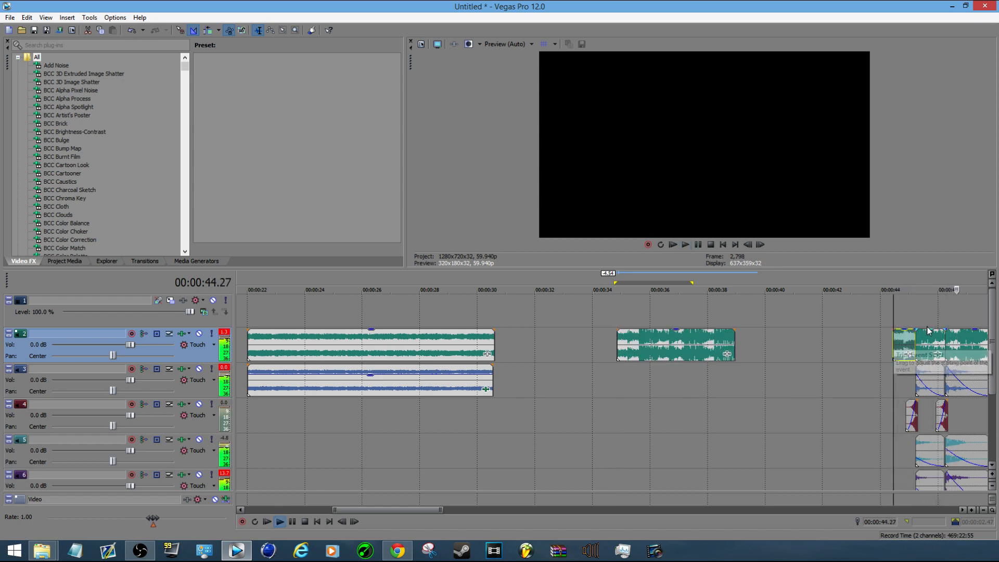
{"action": "key", "text": "Return"}
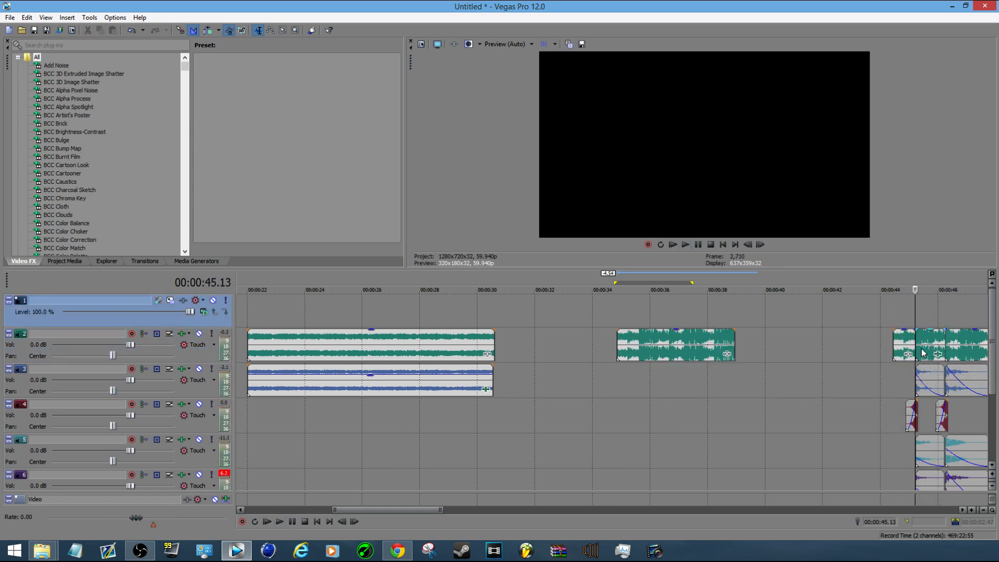
Play the last music clip without its sound effects by moving them back to around 37 seconds, and undo the move.
{"action": "left_click", "coordinate": [962, 476]}
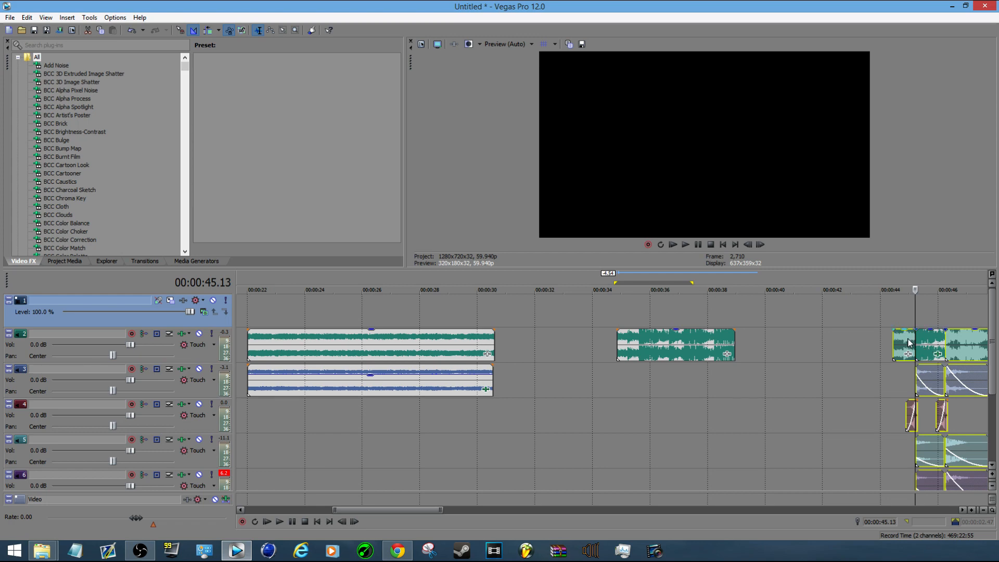
{"action": "left_click", "coordinate": [974, 337], "text": "ctrl"}
{"action": "left_click_drag", "start_coordinate": [972, 376], "coordinate": [734, 403]}
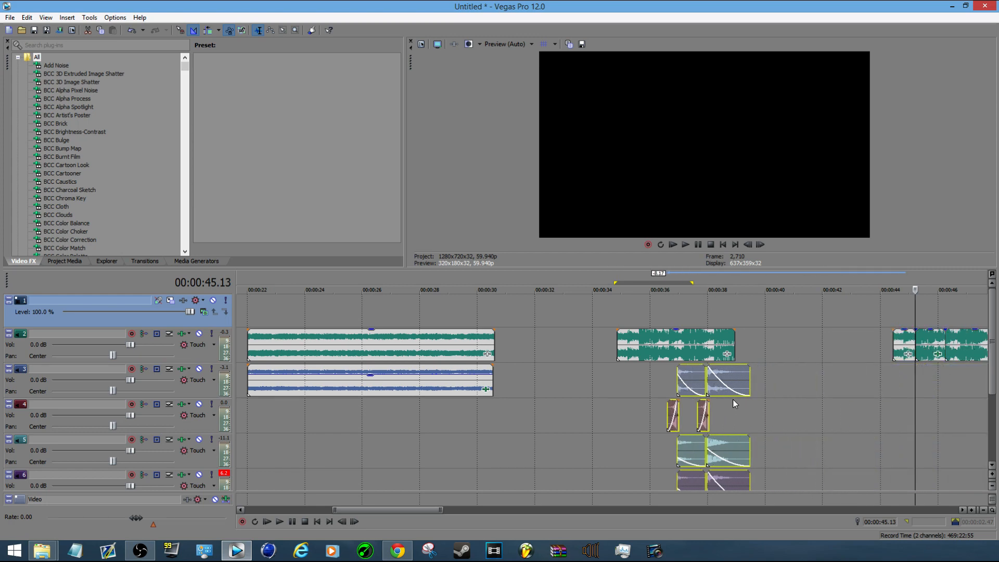
{"action": "left_click", "coordinate": [882, 385]}
{"action": "key", "text": "space"}
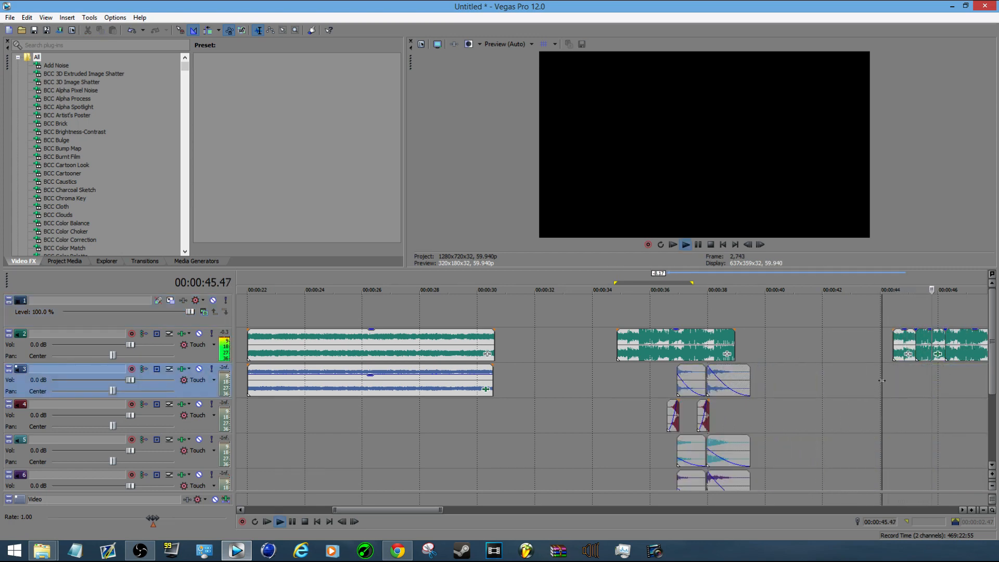
{"action": "key", "text": "space"}
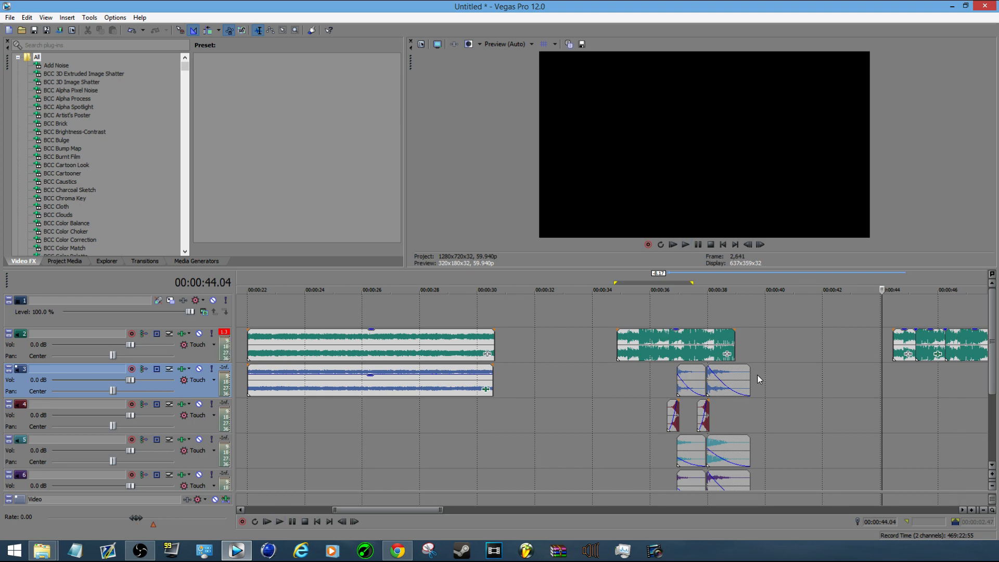
{"action": "key", "text": "ctrl+z"}
Move the first build-up clip on track 4 earlier so it leads into the first sound effect on track 3.
{"action": "scroll", "coordinate": [772, 375], "scroll_direction": "down", "scroll_amount": 4}
{"action": "scroll", "coordinate": [612, 371], "scroll_direction": "down", "scroll_amount": 3}
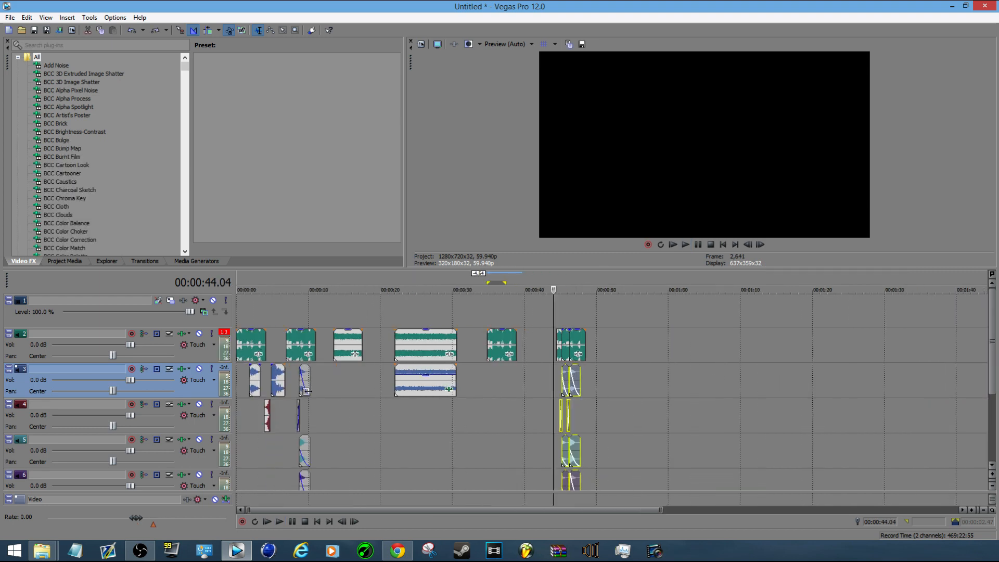
{"action": "left_click", "coordinate": [254, 405]}
{"action": "scroll", "coordinate": [435, 392], "scroll_direction": "up", "scroll_amount": 6}
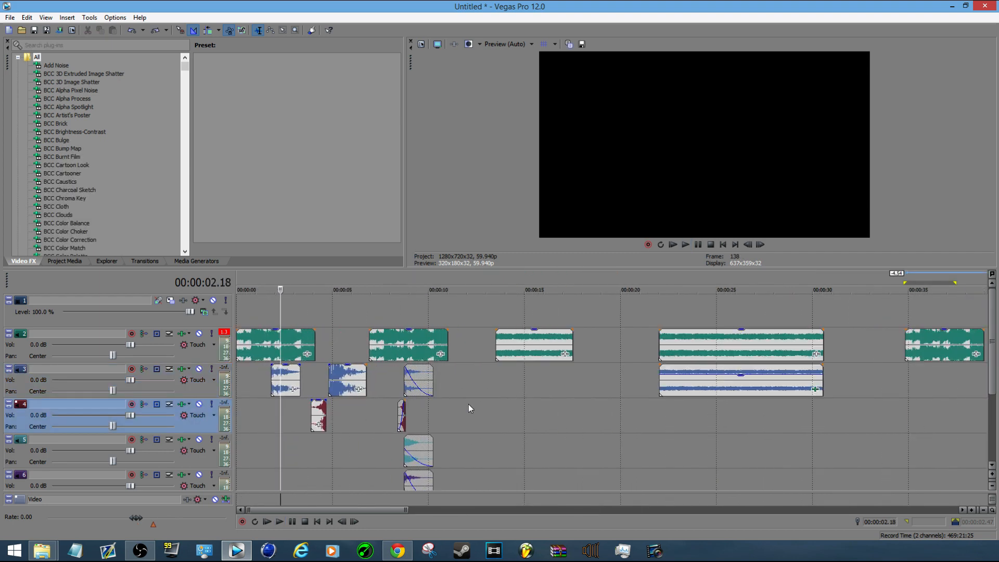
{"action": "scroll", "coordinate": [611, 397], "scroll_direction": "up", "scroll_amount": 2}
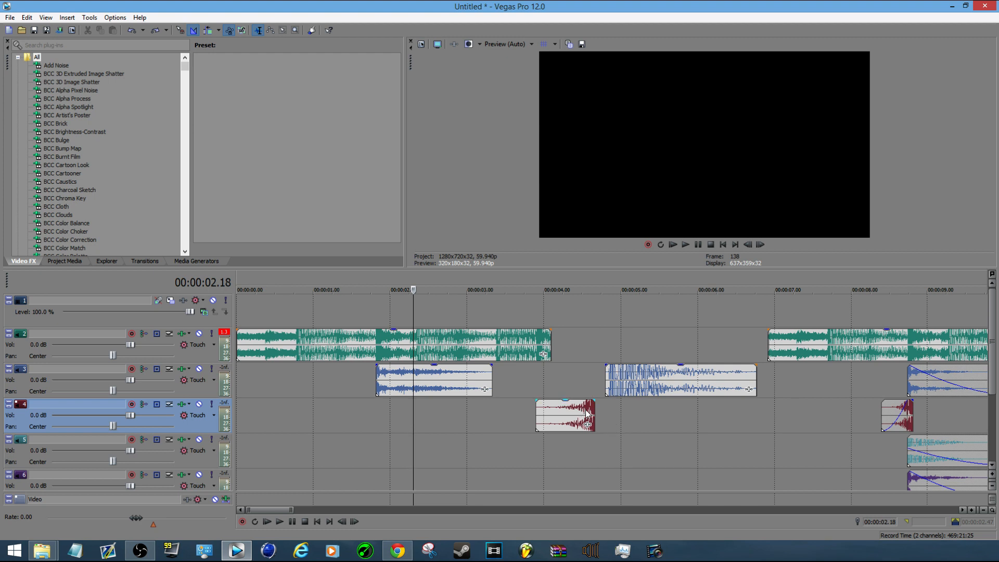
{"action": "left_click_drag", "start_coordinate": [587, 414], "coordinate": [371, 414]}
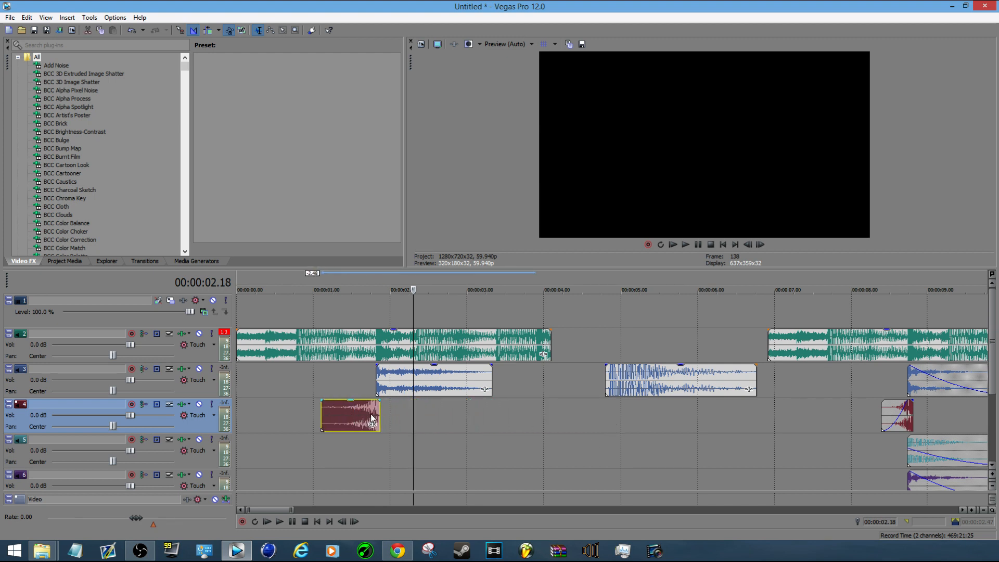
Fine-tune the track 4 clip's position so its peak lines up with the music hit and the start of the track 3 effect.
{"action": "left_click", "coordinate": [371, 413]}
{"action": "scroll", "coordinate": [371, 413], "scroll_direction": "up", "scroll_amount": 4}
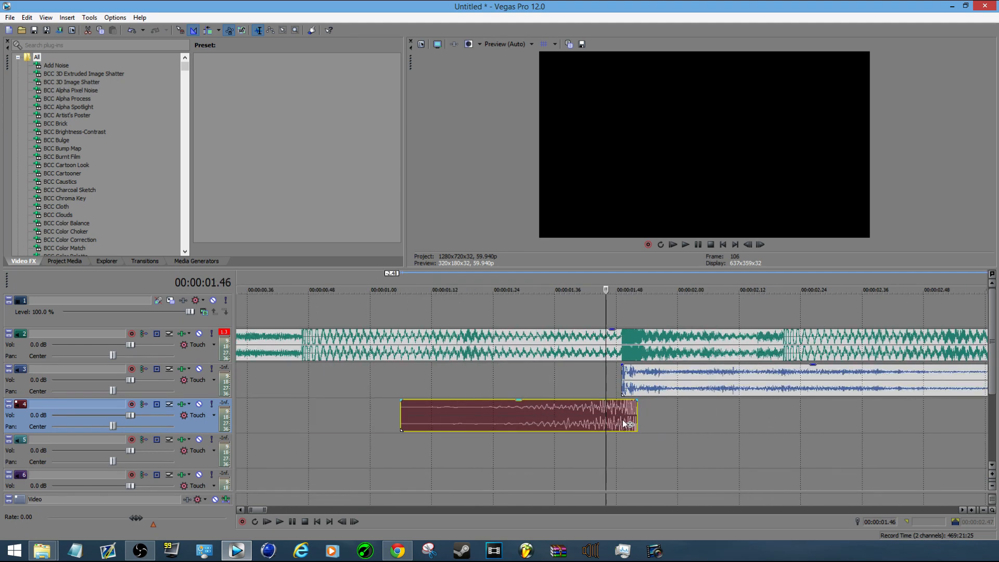
{"action": "left_click_drag", "start_coordinate": [623, 421], "coordinate": [619, 420]}
{"action": "left_click", "coordinate": [623, 408]}
{"action": "key", "text": "Left"}
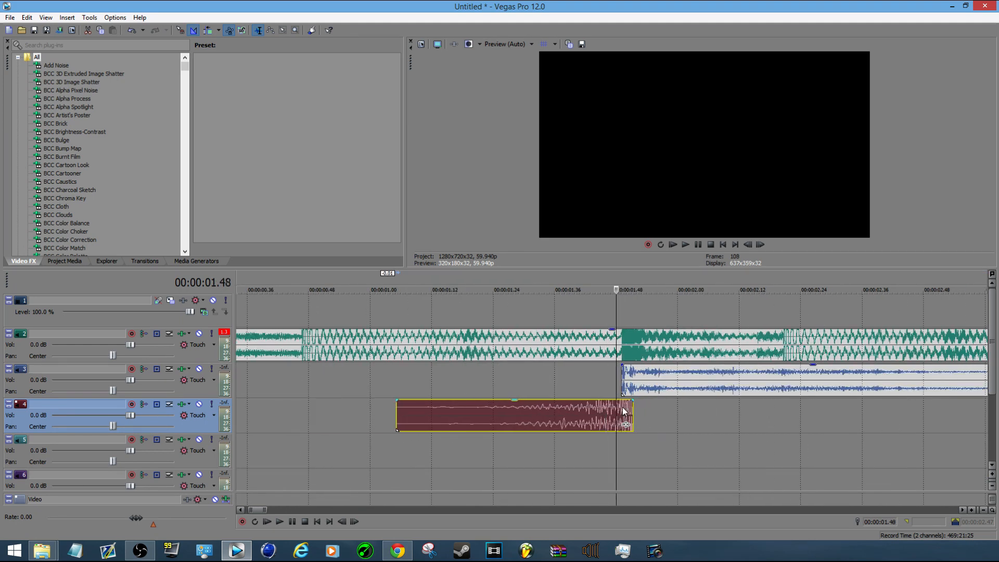
{"action": "scroll", "coordinate": [627, 412], "scroll_direction": "up", "scroll_amount": 2}
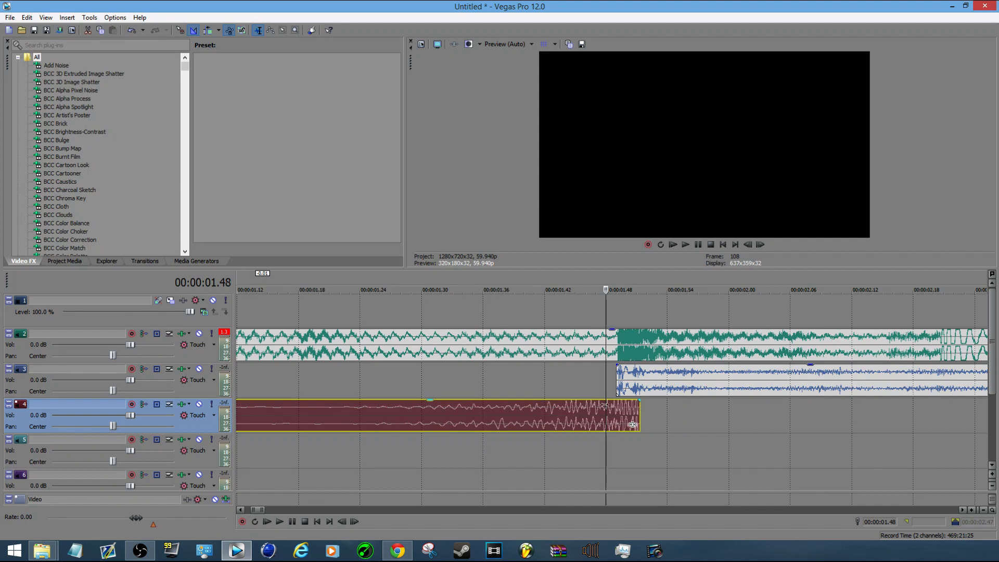
{"action": "left_click_drag", "start_coordinate": [617, 414], "coordinate": [627, 413]}
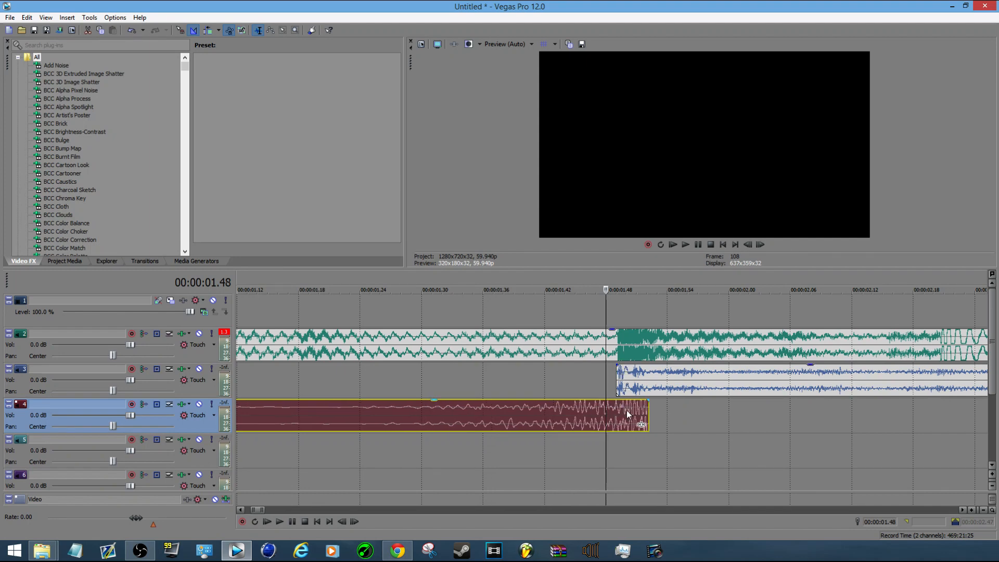
{"action": "scroll", "coordinate": [627, 411], "scroll_direction": "down", "scroll_amount": 2}
{"action": "left_click", "coordinate": [625, 413]}
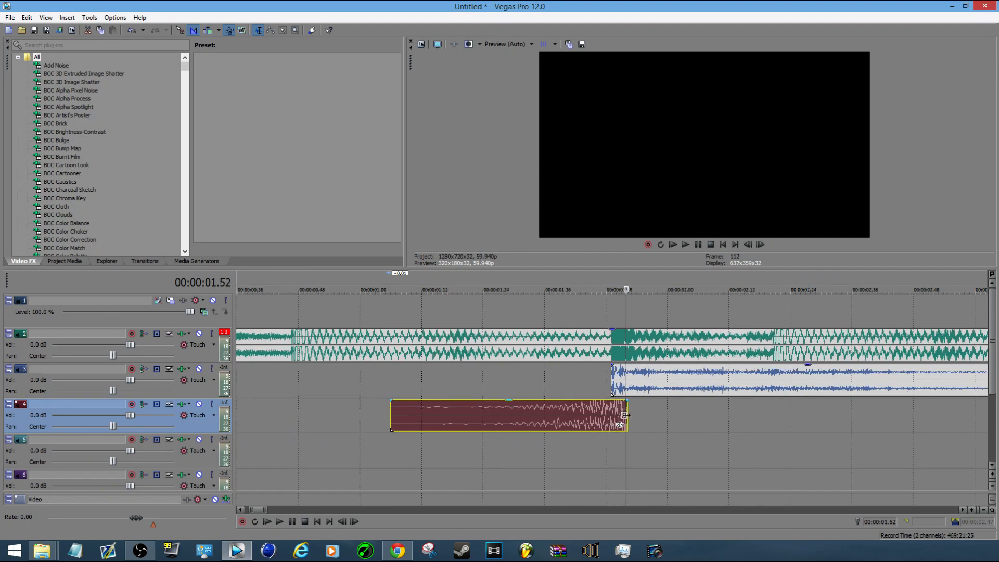
{"action": "left_click", "coordinate": [622, 415]}
Shorten the track 4 build-up clip from its start and add a long fade-in reaching nearly to its end.
{"action": "left_click_drag", "start_coordinate": [391, 404], "coordinate": [405, 419]}
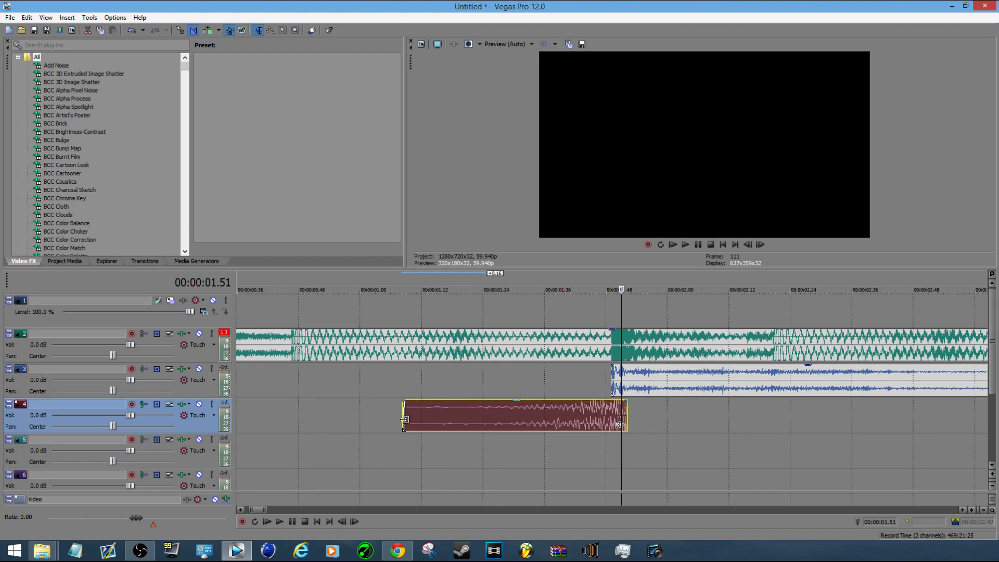
{"action": "left_click", "coordinate": [393, 421]}
{"action": "scroll", "coordinate": [411, 424], "scroll_direction": "down", "scroll_amount": 3}
{"action": "key", "text": "space"}
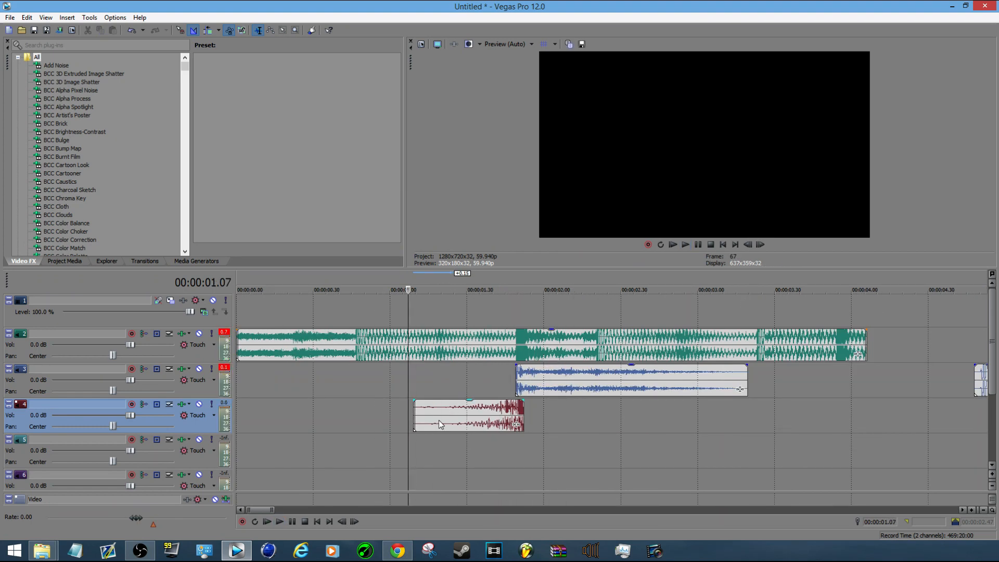
{"action": "key", "text": "space"}
{"action": "left_click_drag", "start_coordinate": [416, 405], "coordinate": [515, 403]}
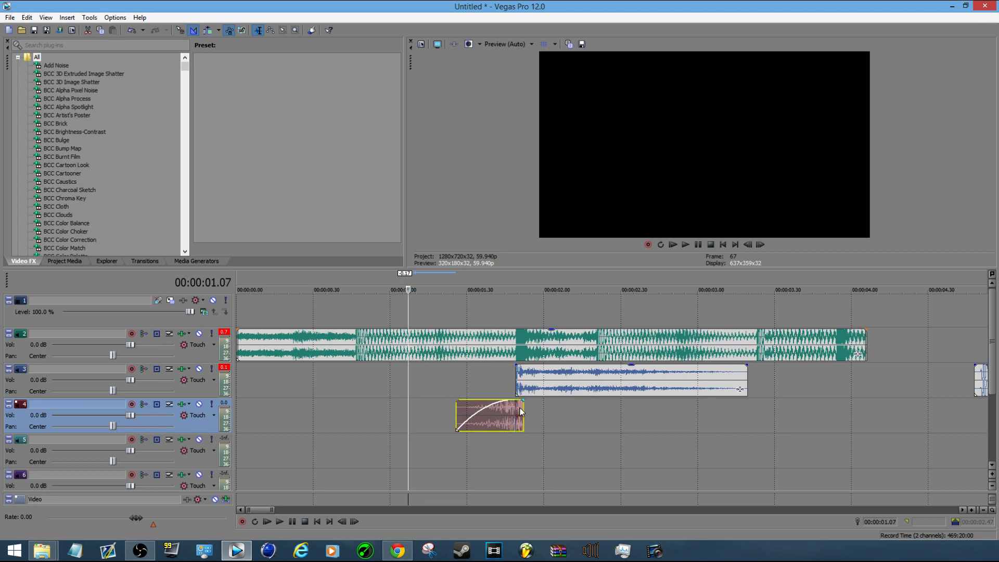
Change the fade-in on the track 4 build-up clip to the curve that rises slowly and steepens toward the end.
{"action": "left_click", "coordinate": [515, 413]}
{"action": "scroll", "coordinate": [514, 412], "scroll_direction": "up", "scroll_amount": 5}
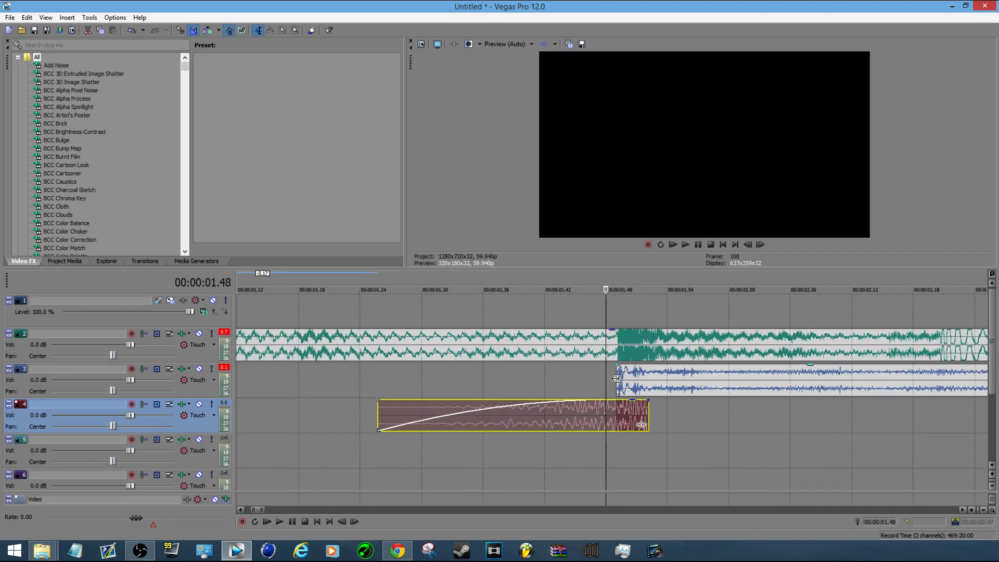
{"action": "right_click", "coordinate": [566, 400]}
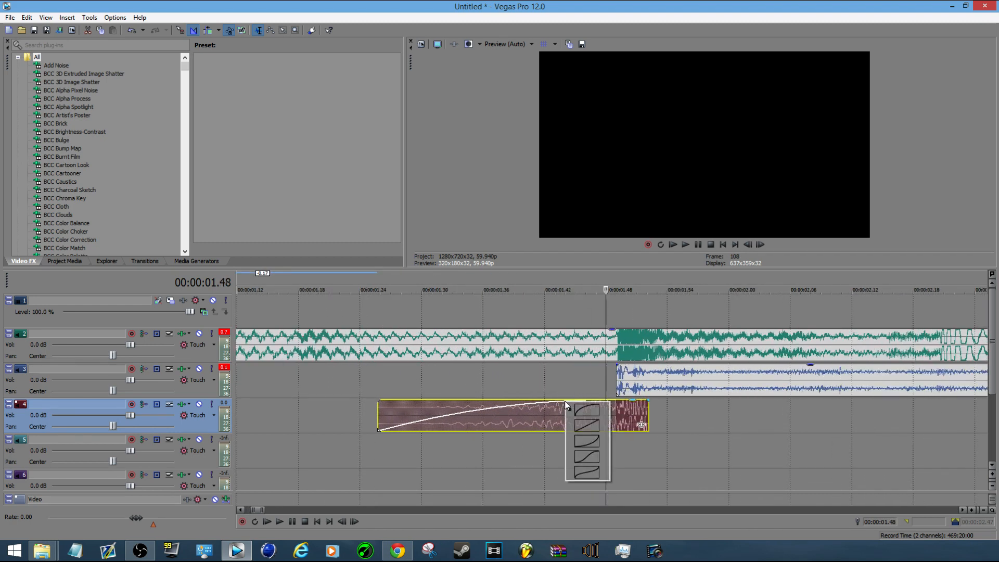
{"action": "left_click", "coordinate": [586, 443]}
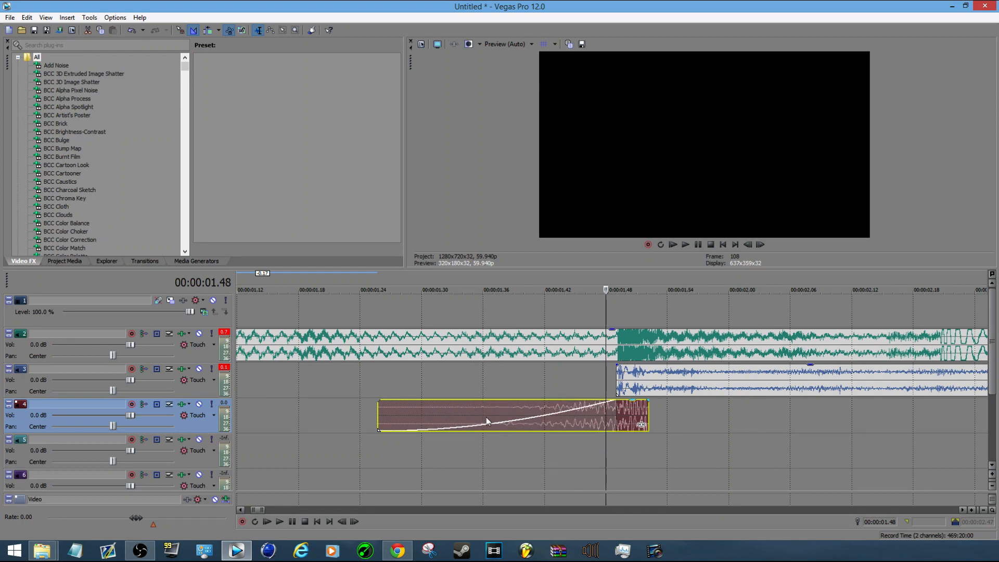
Play the build-up clip with its new fade-in from about 00:00:01.25 and stop playback.
{"action": "left_click", "coordinate": [370, 411]}
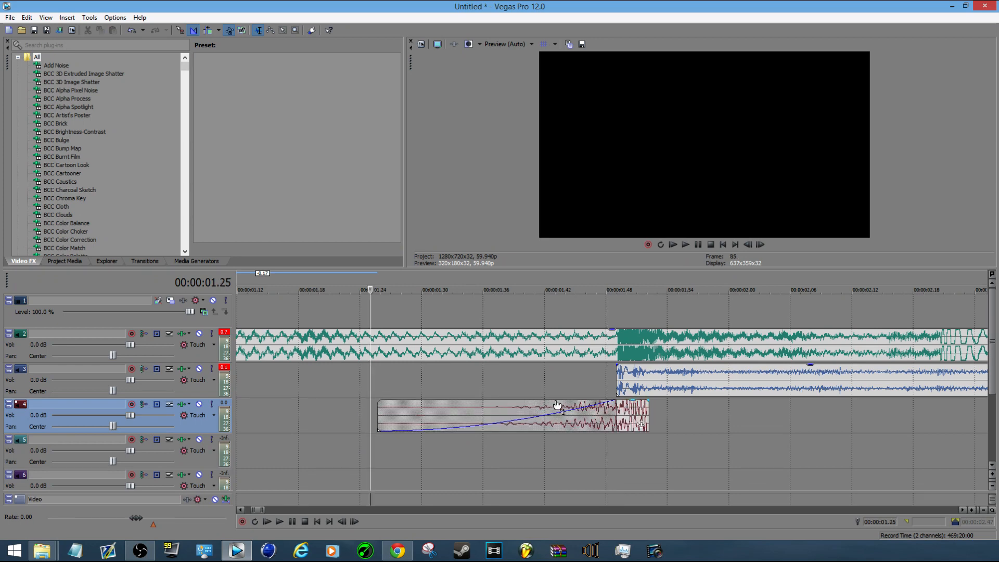
{"action": "key", "text": "space"}
{"action": "scroll", "coordinate": [544, 420], "scroll_direction": "down", "scroll_amount": 5}
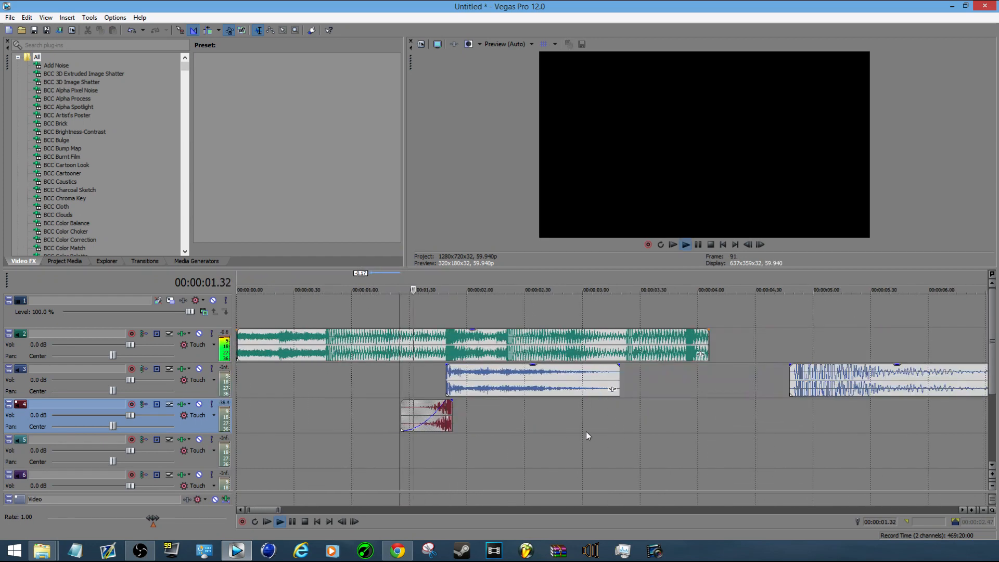
{"action": "key", "text": "space"}
Move the second sound effect from track 3 to track 5, starting just before the music hit under the first effect.
{"action": "scroll", "coordinate": [781, 434], "scroll_direction": "down", "scroll_amount": 3}
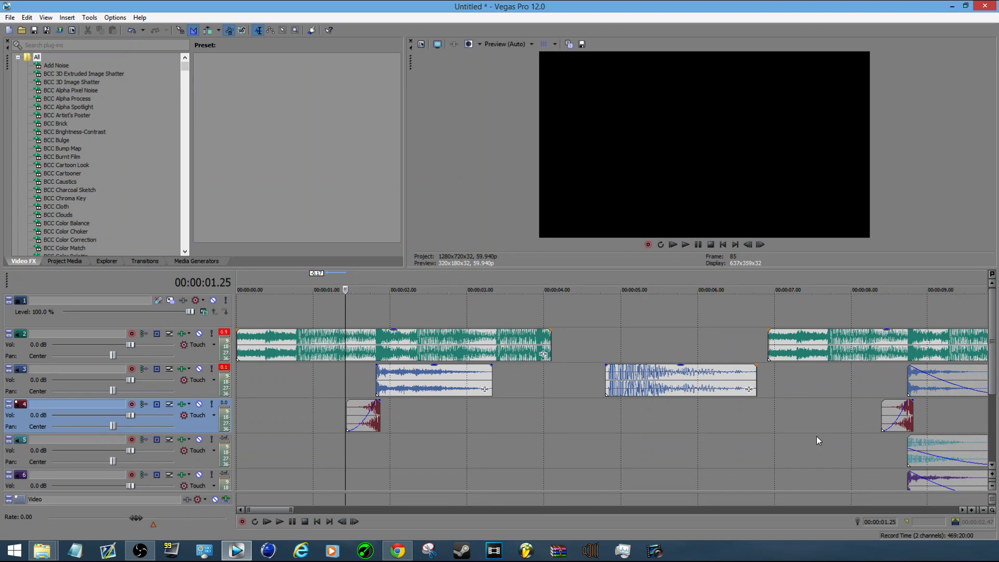
{"action": "left_click", "coordinate": [607, 379]}
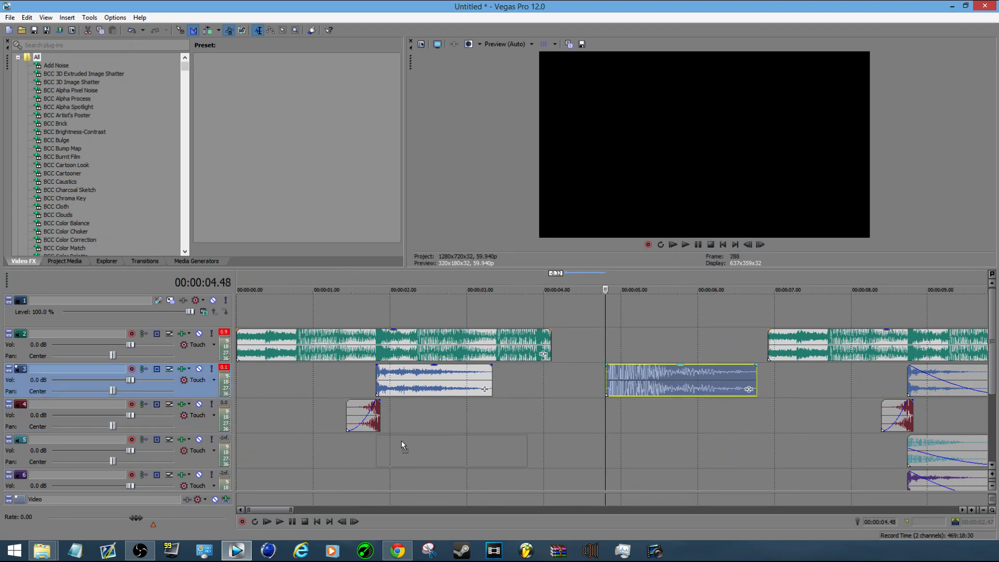
{"action": "left_click_drag", "start_coordinate": [401, 440], "coordinate": [395, 442]}
{"action": "scroll", "coordinate": [451, 455], "scroll_direction": "up", "scroll_amount": 6}
{"action": "left_click", "coordinate": [582, 441]}
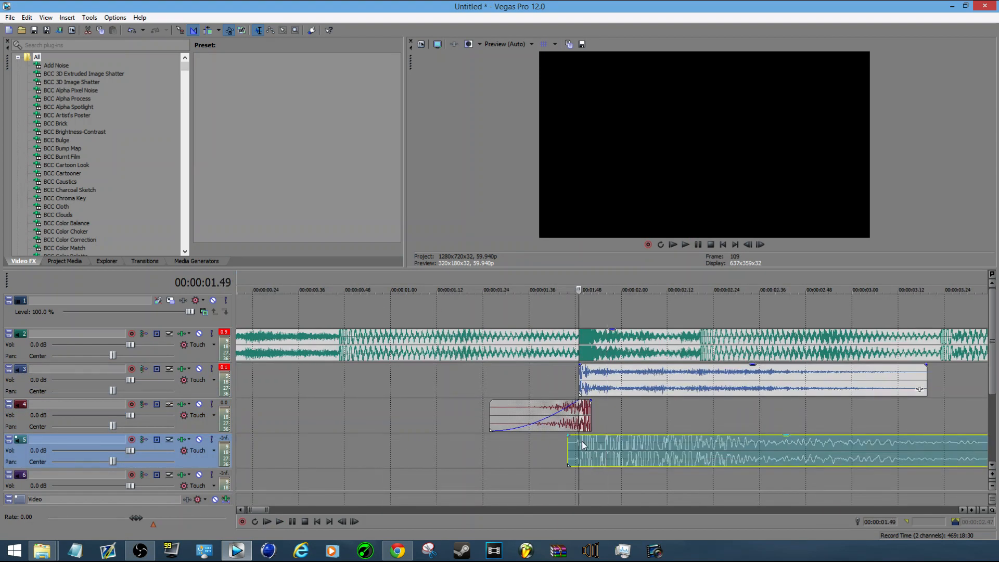
Split the track 5 clip at 00:00:01.49 and remove the short piece before the music hit.
{"action": "key", "text": "s"}
{"action": "mouse_move", "coordinate": [579, 441]}
{"action": "left_mouse_down"}
{"action": "mouse_move", "coordinate": [588, 459]}
{"action": "mouse_move", "coordinate": [581, 452]}
{"action": "left_mouse_up"}
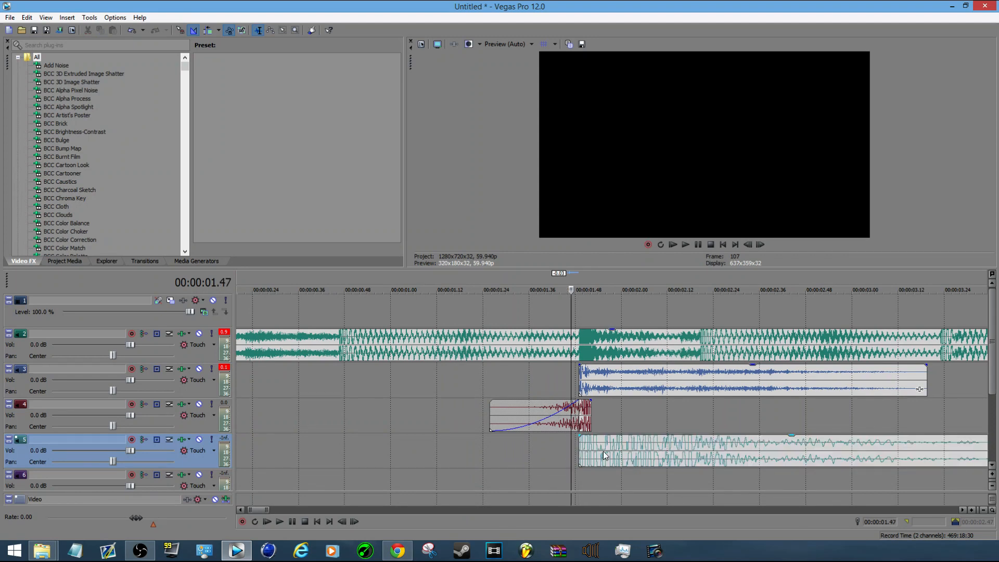
{"action": "left_click", "coordinate": [601, 451]}
{"action": "left_click", "coordinate": [582, 380]}
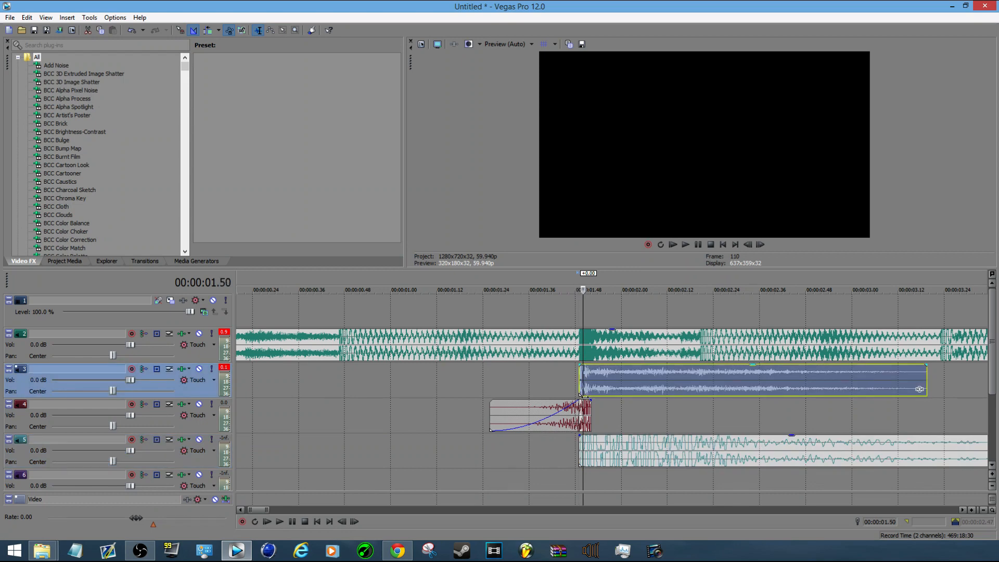
Split the track 5 clip at 00:00:03.20, near the end of the track 3 clip, and delete the remainder.
{"action": "left_click", "coordinate": [933, 458]}
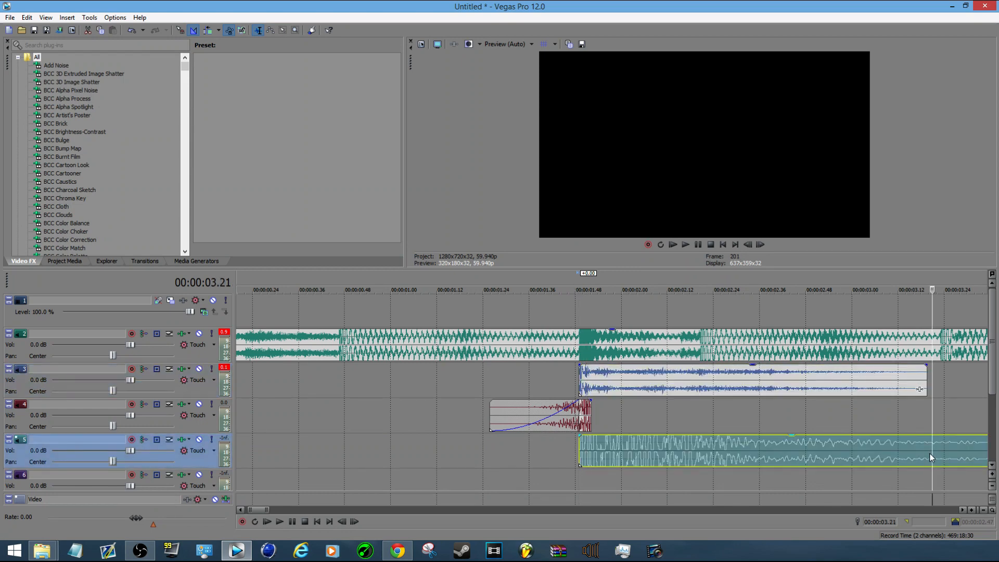
{"action": "key", "text": "Left"}
{"action": "key", "text": "Left"}
{"action": "key", "text": "Right"}
{"action": "key", "text": "s"}
{"action": "key", "text": "Delete"}
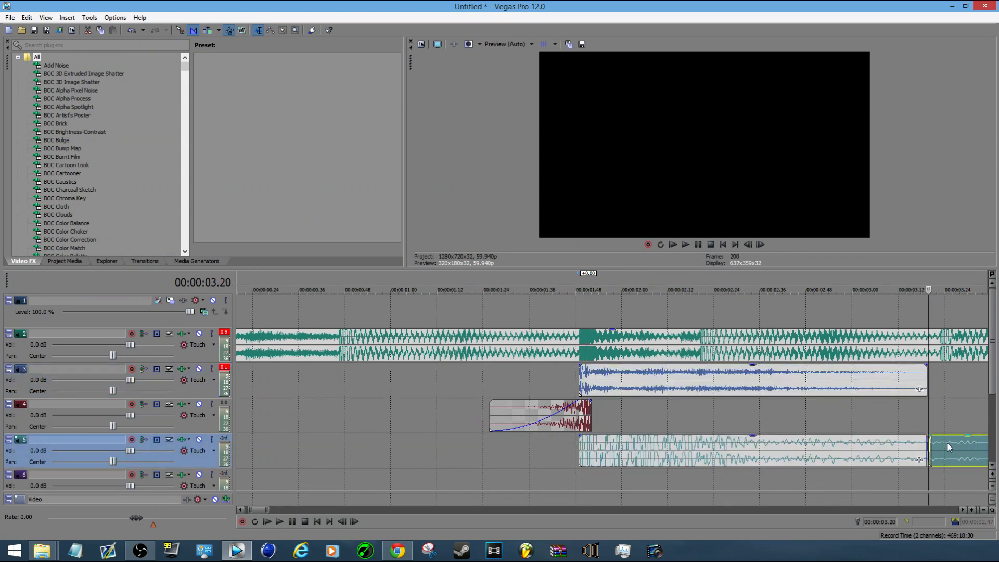
{"action": "left_click", "coordinate": [947, 442]}
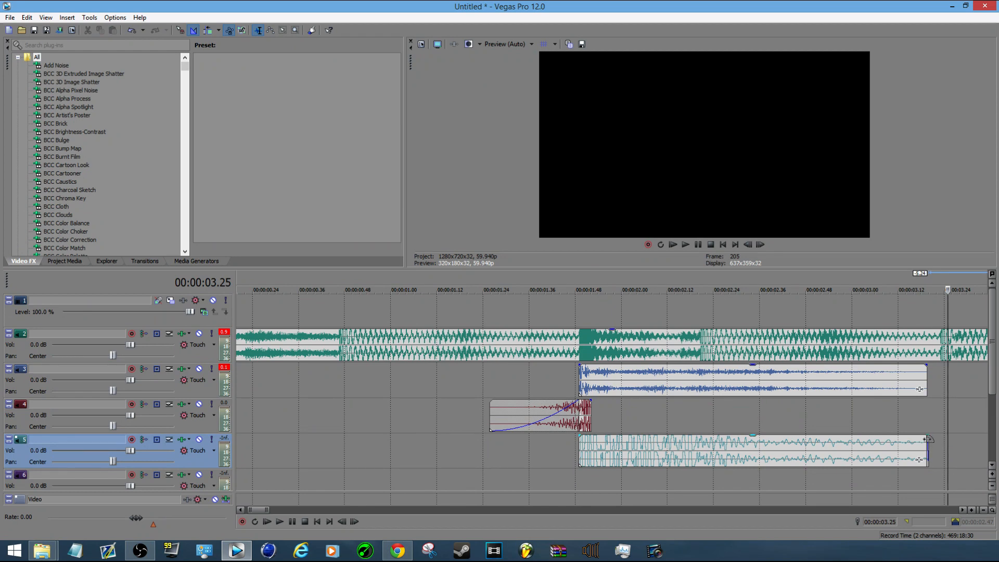
Give the track 5 clip a full-length fade-out that falls quickly at first, and lower its gain to about half height.
{"action": "left_click_drag", "start_coordinate": [928, 439], "coordinate": [523, 424]}
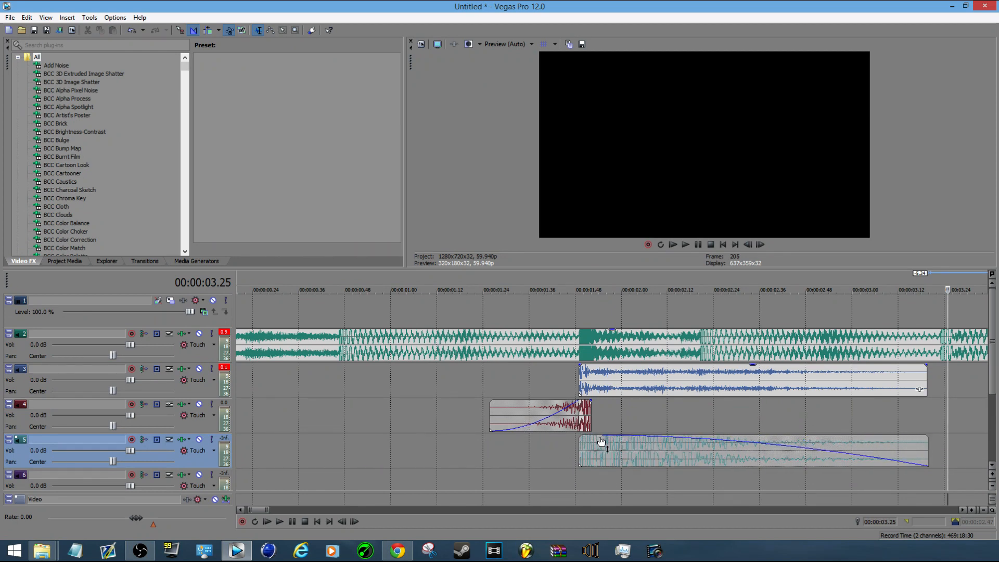
{"action": "right_click", "coordinate": [598, 438]}
{"action": "left_click", "coordinate": [629, 473]}
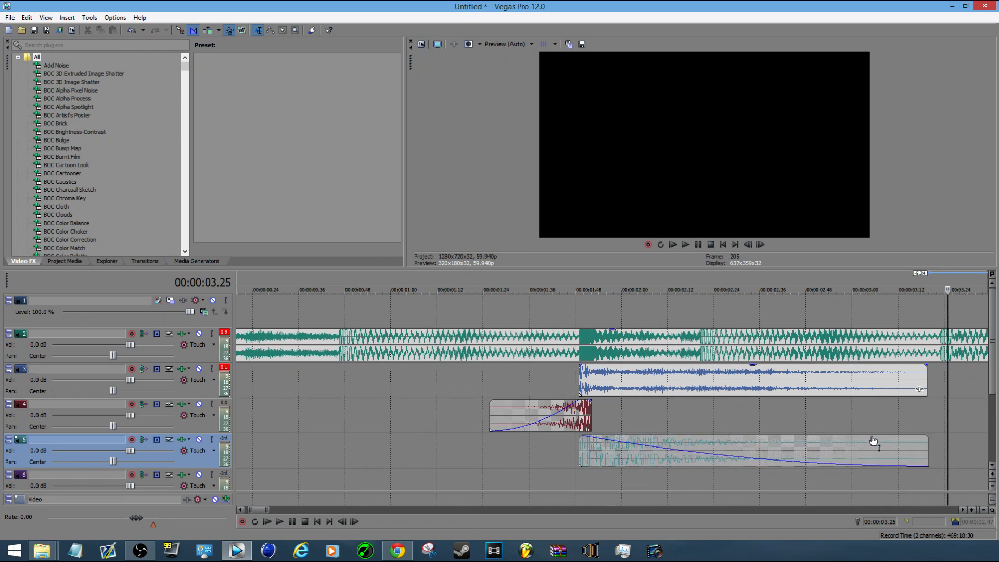
{"action": "left_click", "coordinate": [585, 453]}
{"action": "left_click_drag", "start_coordinate": [588, 437], "coordinate": [591, 451]}
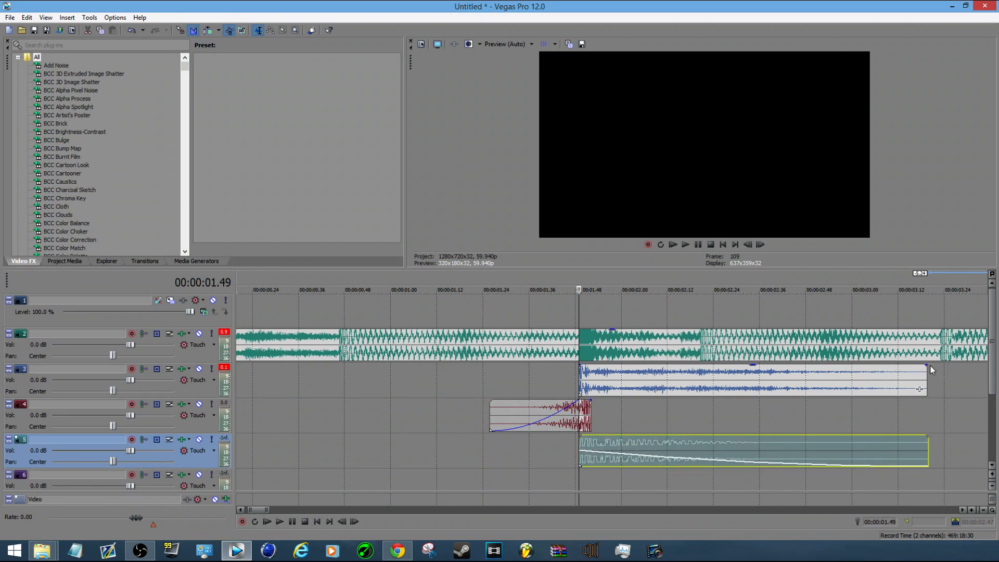
Add a fade-out across nearly the whole first track 3 clip, using a curve that drops quickly at first.
{"action": "left_click_drag", "start_coordinate": [931, 366], "coordinate": [586, 380]}
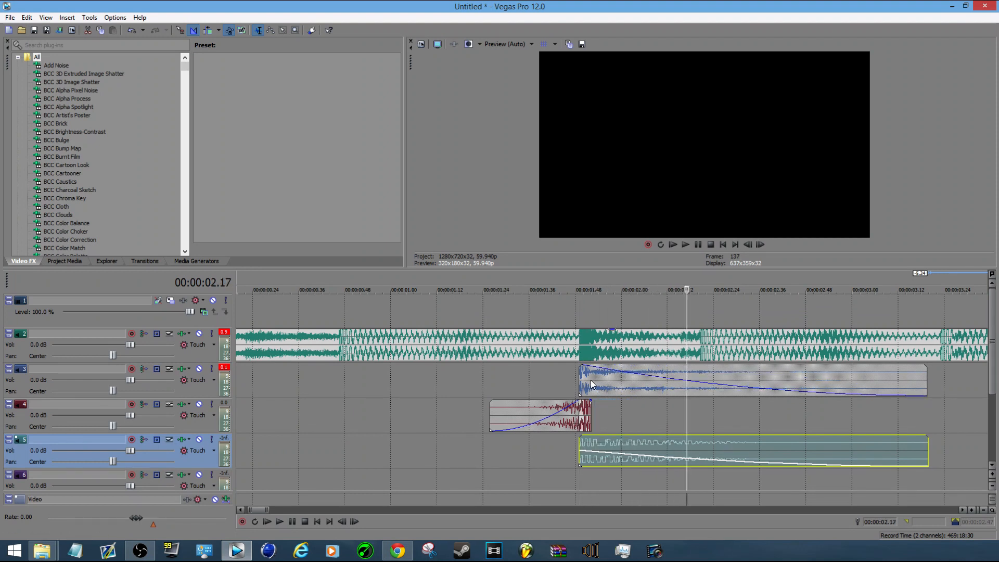
{"action": "key", "text": "Left"}
{"action": "key", "text": "Left"}
{"action": "key", "text": "Left"}
{"action": "key", "text": "Left"}
{"action": "key", "text": "Left"}
{"action": "key", "text": "Left"}
{"action": "key", "text": "Left"}
{"action": "key", "text": "Left"}
{"action": "key", "text": "Left"}
{"action": "key", "text": "Left"}
{"action": "key", "text": "Left"}
{"action": "key", "text": "Left"}
{"action": "key", "text": "Left"}
{"action": "key", "text": "Left"}
{"action": "key", "text": "Left"}
{"action": "key", "text": "Left"}
{"action": "key", "text": "Left"}
{"action": "key", "text": "Left"}
{"action": "key", "text": "Left"}
{"action": "key", "text": "Left"}
{"action": "key", "text": "Right"}
{"action": "key", "text": "Right"}
{"action": "key", "text": "Right"}
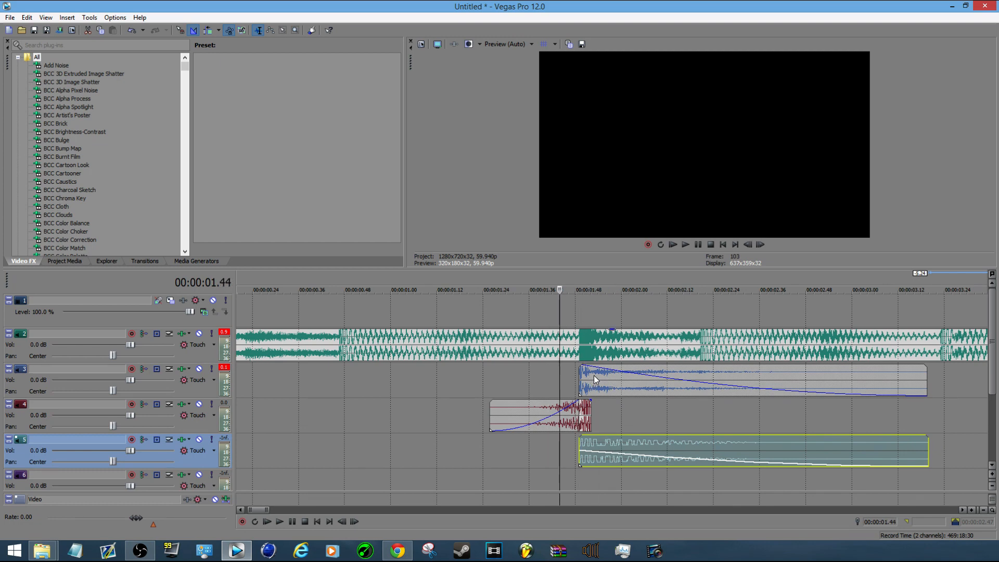
Duplicate the first track 3 clip onto track 6 at the same time position and add the Track EQ effect to the copy.
{"action": "left_click", "coordinate": [594, 376]}
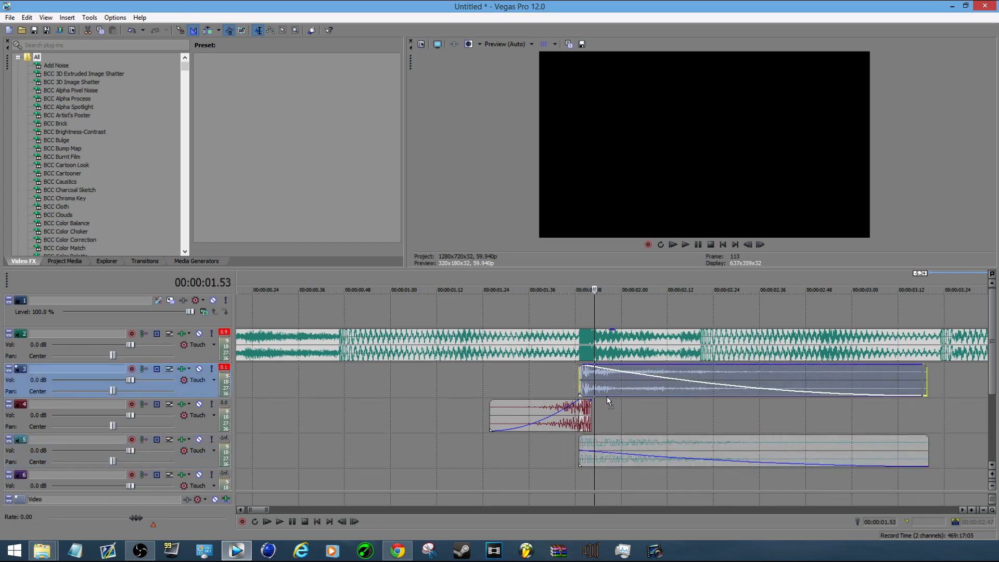
{"action": "left_click_drag", "start_coordinate": [607, 397], "coordinate": [608, 419]}
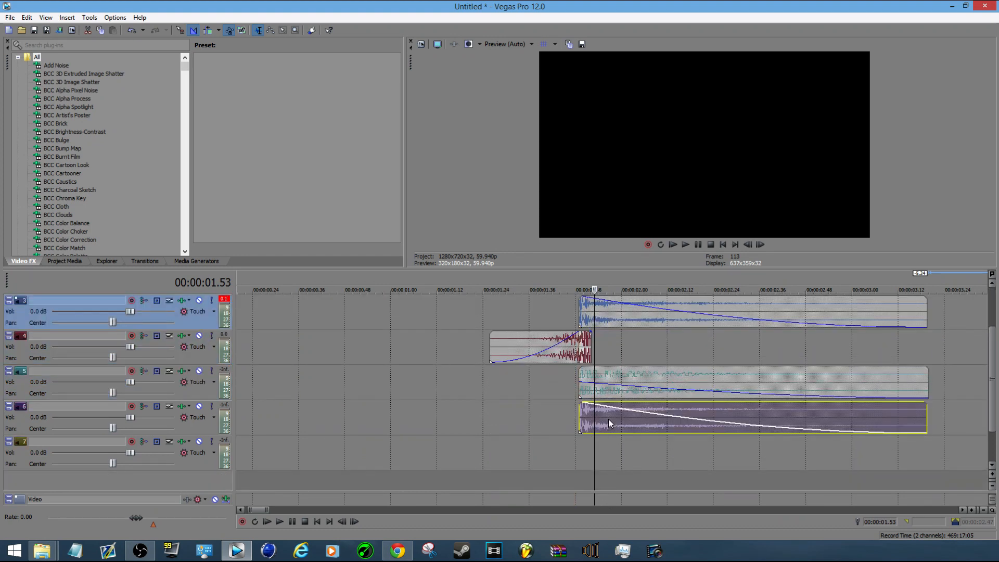
{"action": "right_click", "coordinate": [608, 420]}
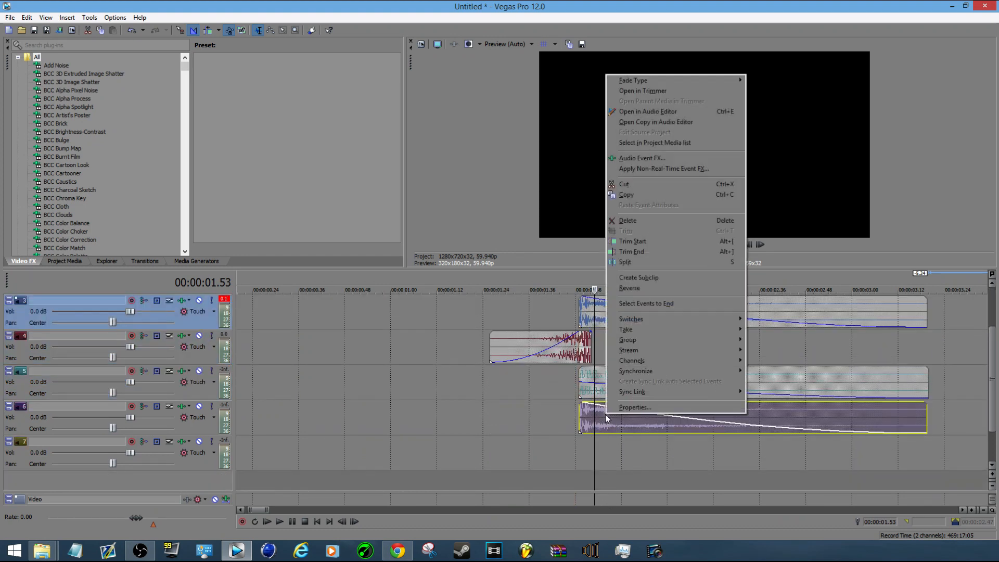
{"action": "left_click", "coordinate": [671, 162]}
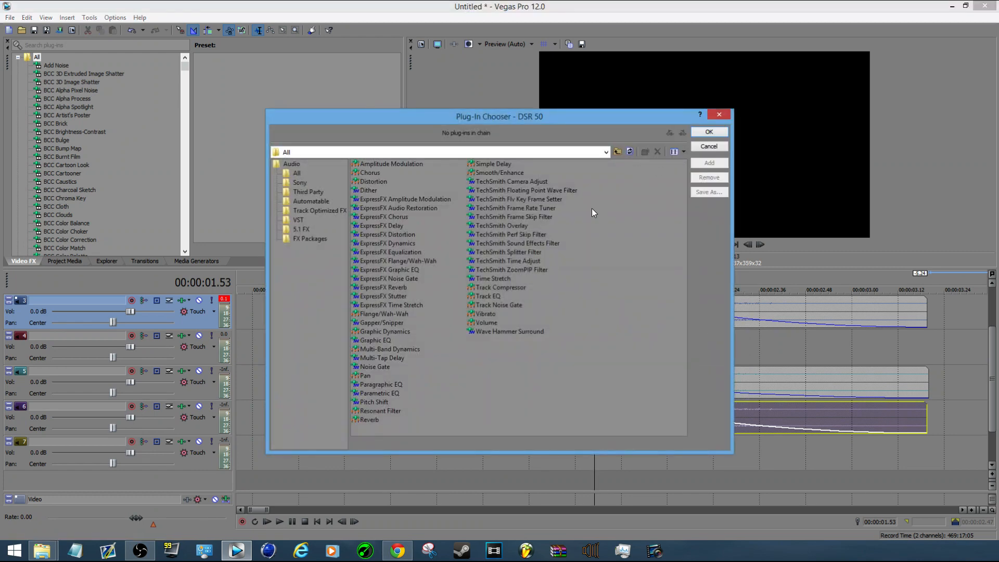
{"action": "double_click", "coordinate": [486, 296]}
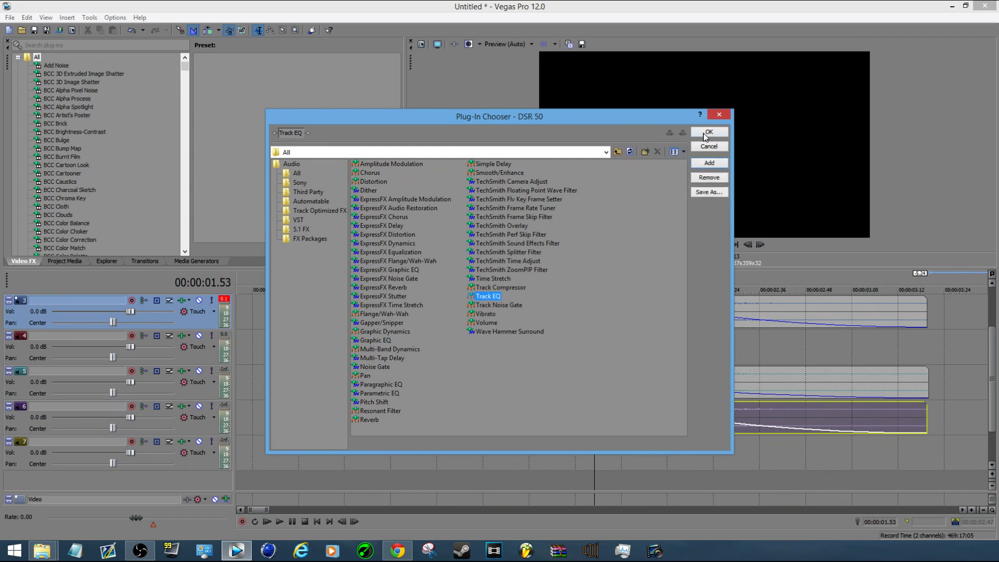
{"action": "left_click", "coordinate": [708, 133]}
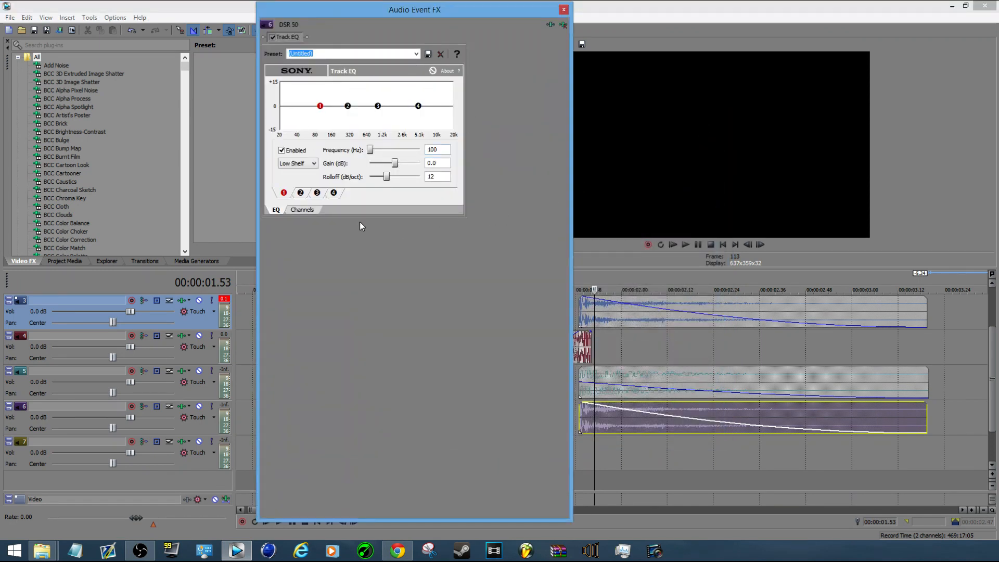
Load the sweg preset in the Track EQ and examine its four bands and channel settings.
{"action": "left_click", "coordinate": [420, 57]}
{"action": "left_click", "coordinate": [336, 152]}
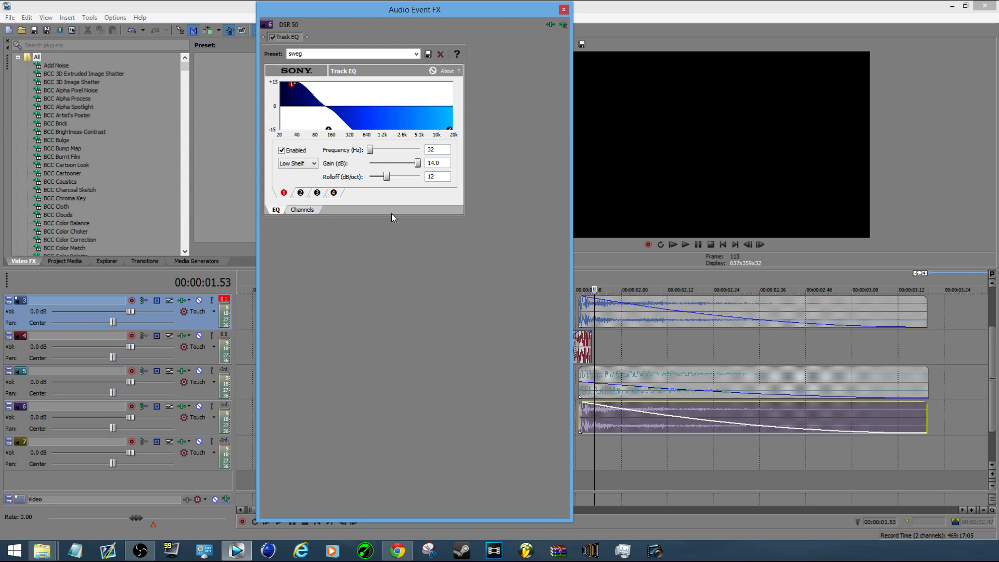
{"action": "left_click", "coordinate": [301, 193]}
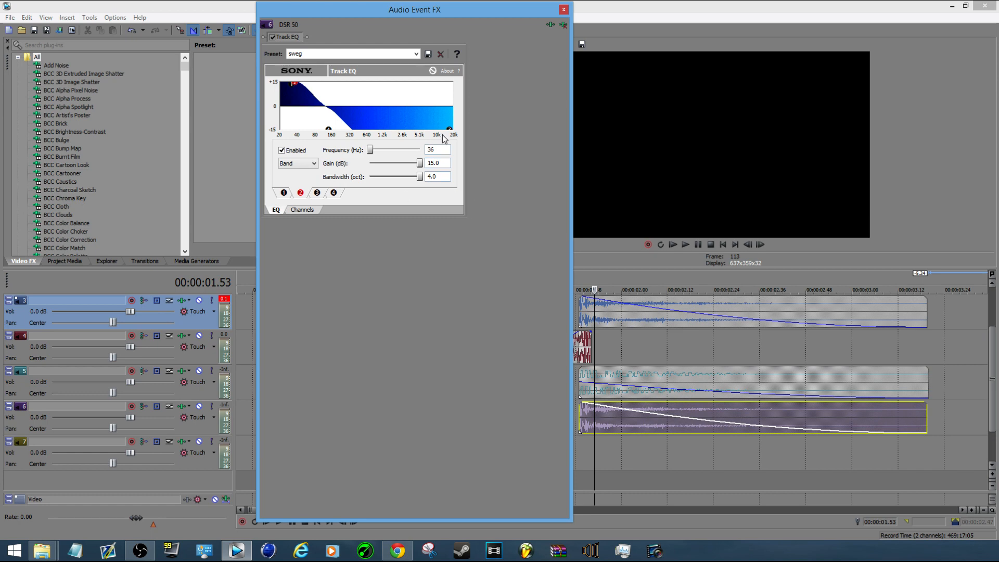
{"action": "left_click", "coordinate": [317, 193]}
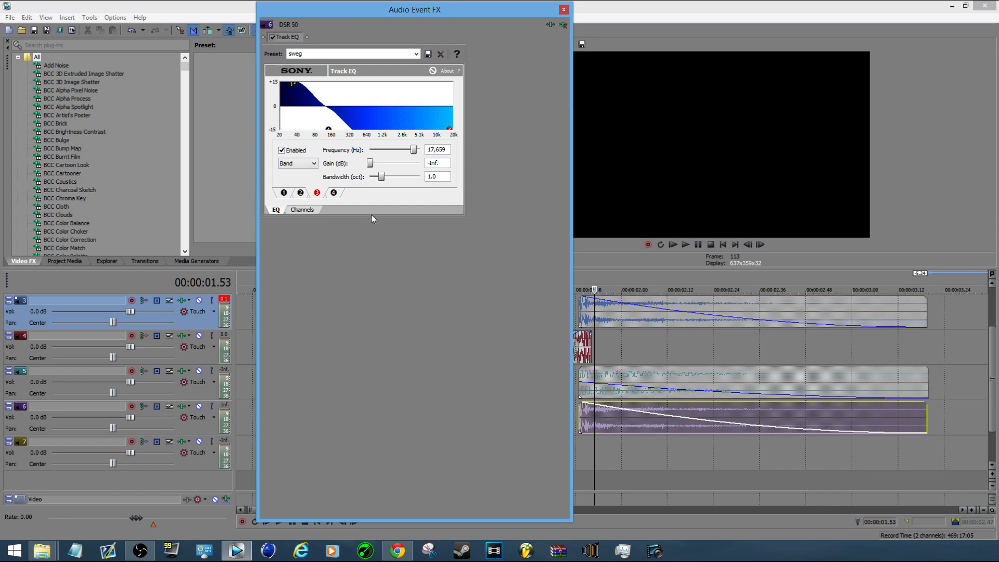
{"action": "left_click", "coordinate": [334, 194]}
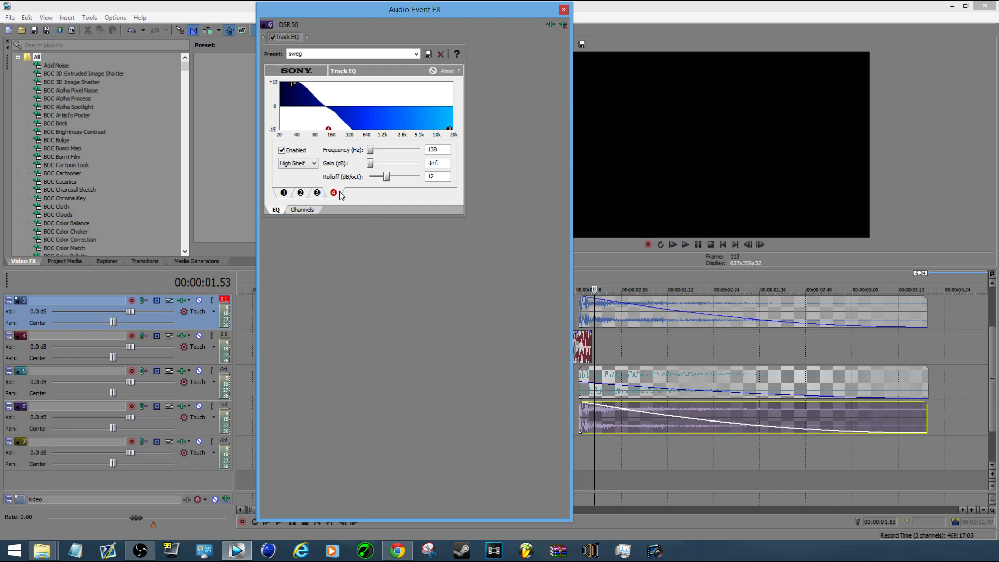
{"action": "left_click", "coordinate": [303, 210]}
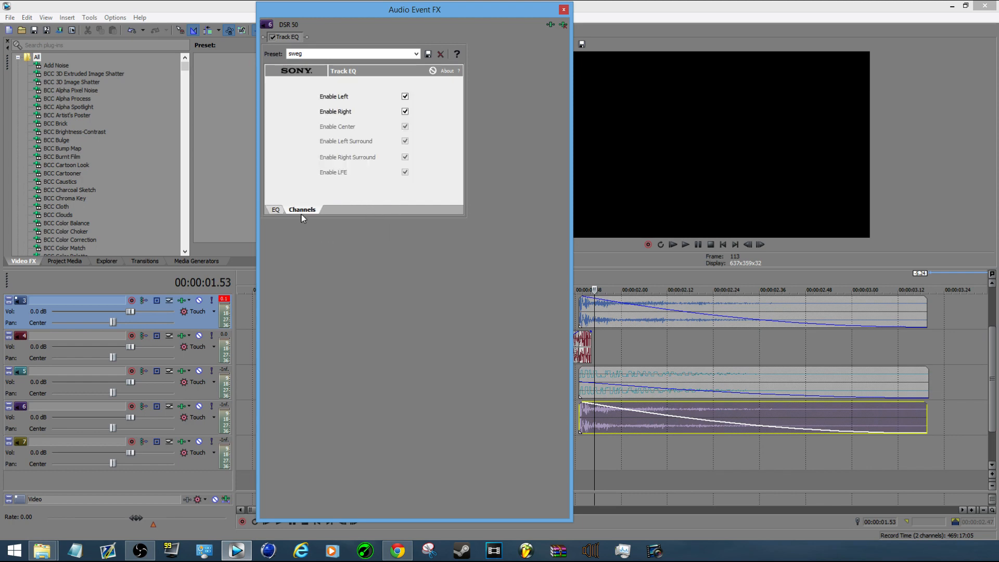
{"action": "left_click", "coordinate": [275, 210]}
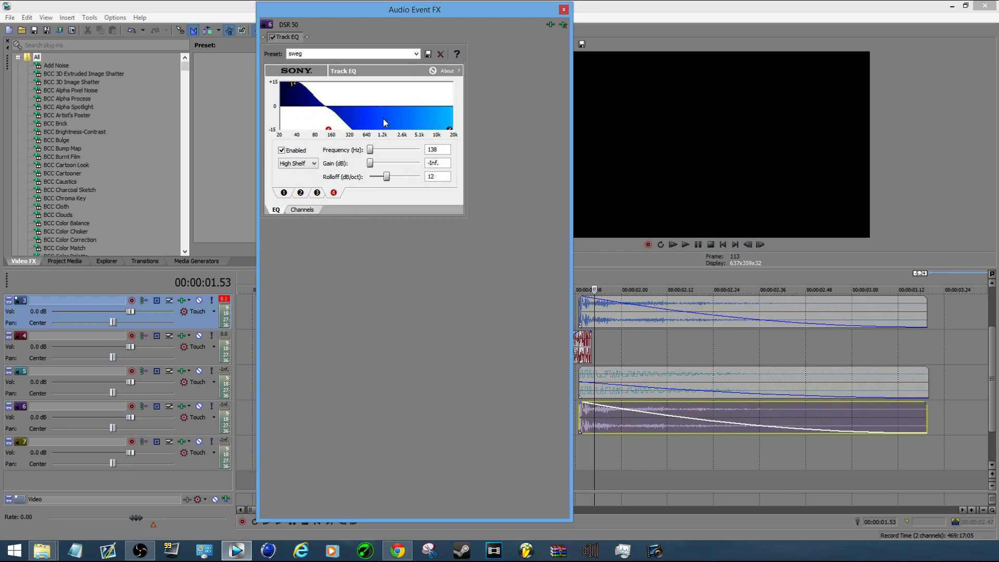
Save the EQ settings as a new preset named "ba" followed by a long run of z's, and close the effect window.
{"action": "left_click", "coordinate": [331, 52]}
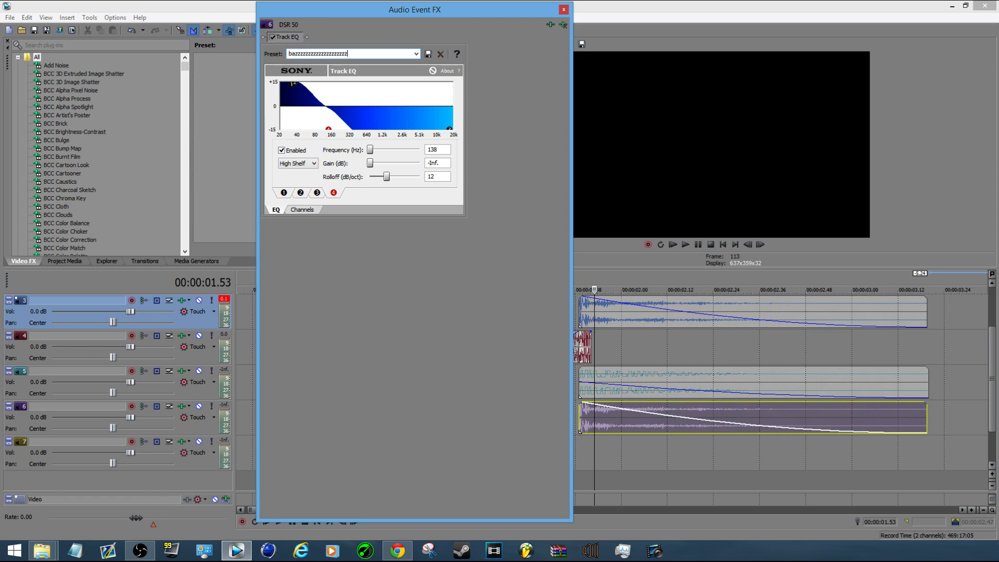
{"action": "left_click", "coordinate": [428, 55]}
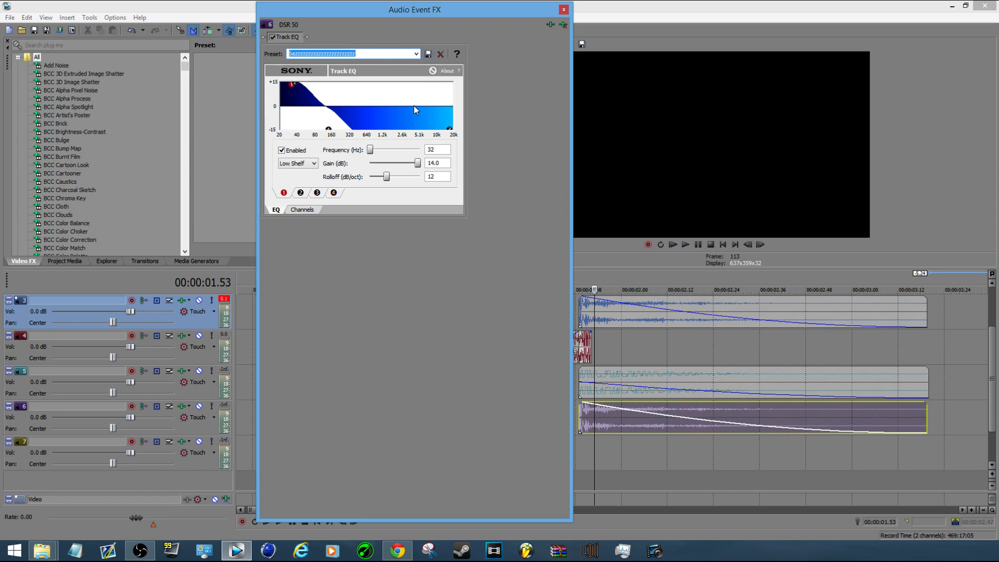
{"action": "left_click", "coordinate": [416, 54]}
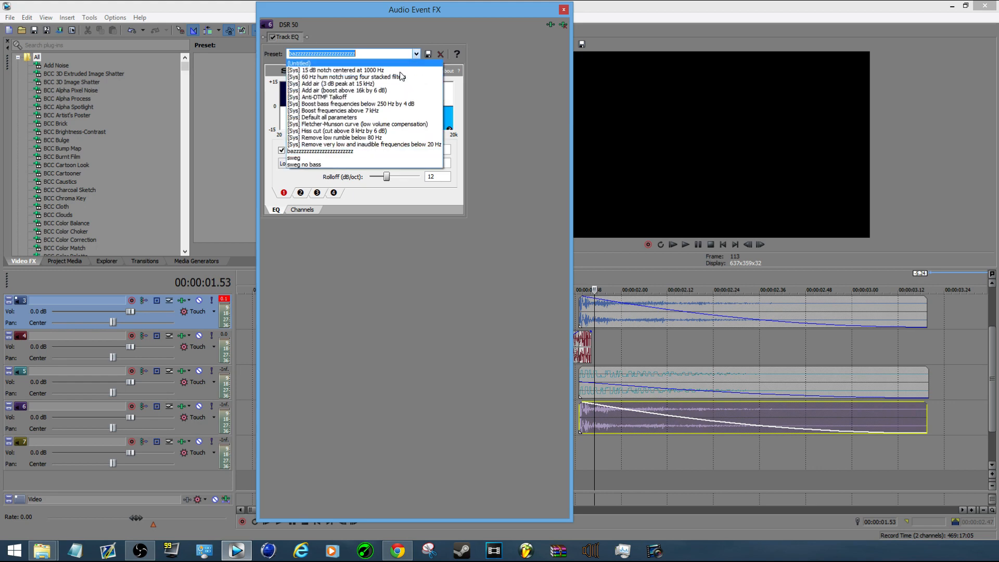
{"action": "left_click", "coordinate": [562, 7]}
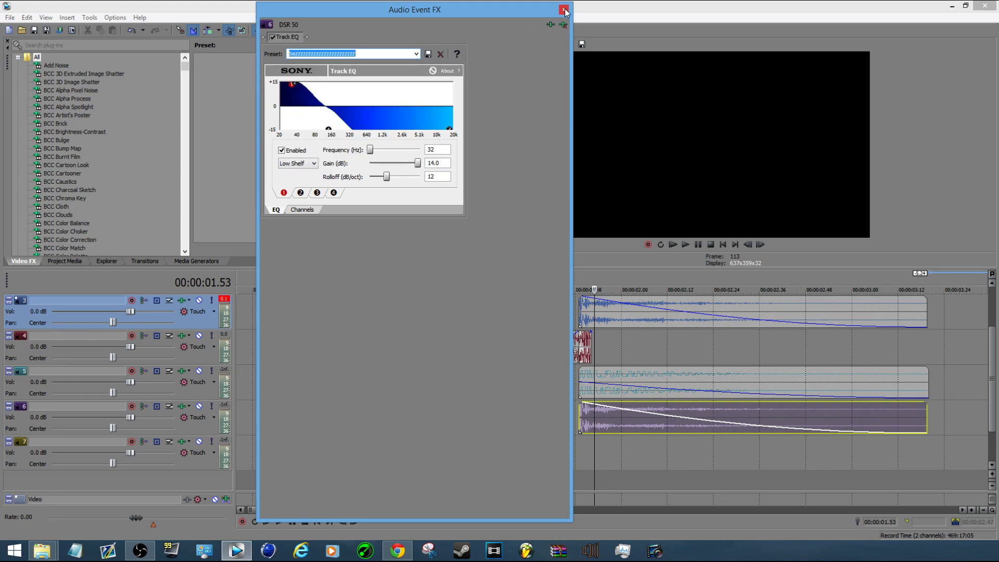
{"action": "left_click", "coordinate": [564, 9]}
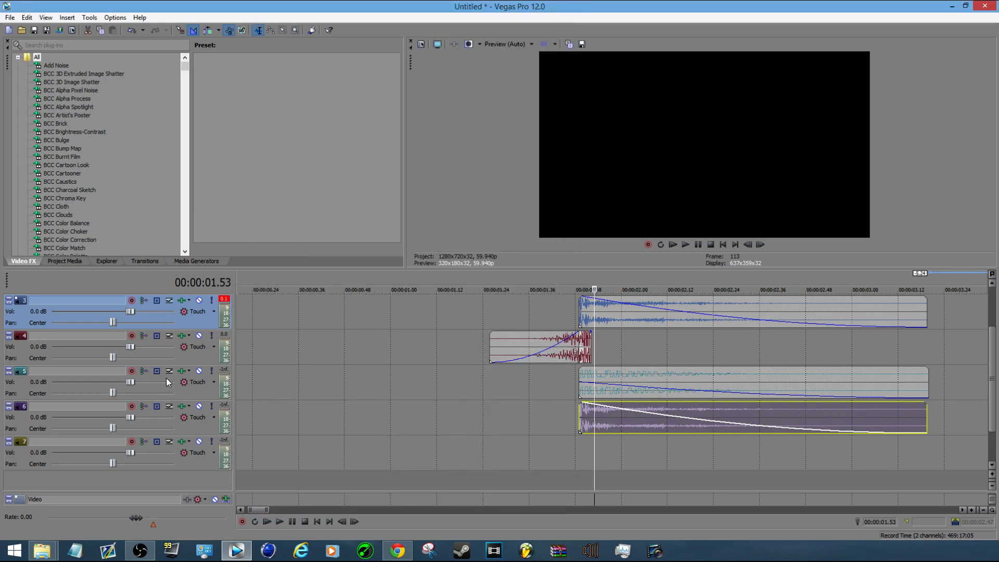
Mute tracks 3, 4 and 5 and play the track 6 copy of the impact on its own.
{"action": "left_click", "coordinate": [200, 371]}
{"action": "left_click", "coordinate": [199, 336]}
{"action": "left_click", "coordinate": [200, 300]}
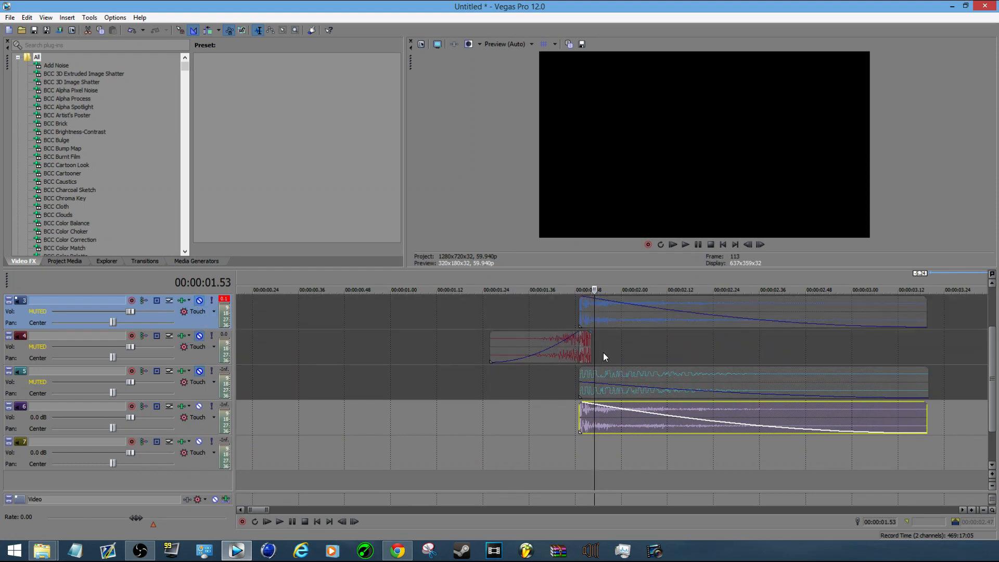
{"action": "left_click", "coordinate": [517, 419]}
{"action": "key", "text": "space"}
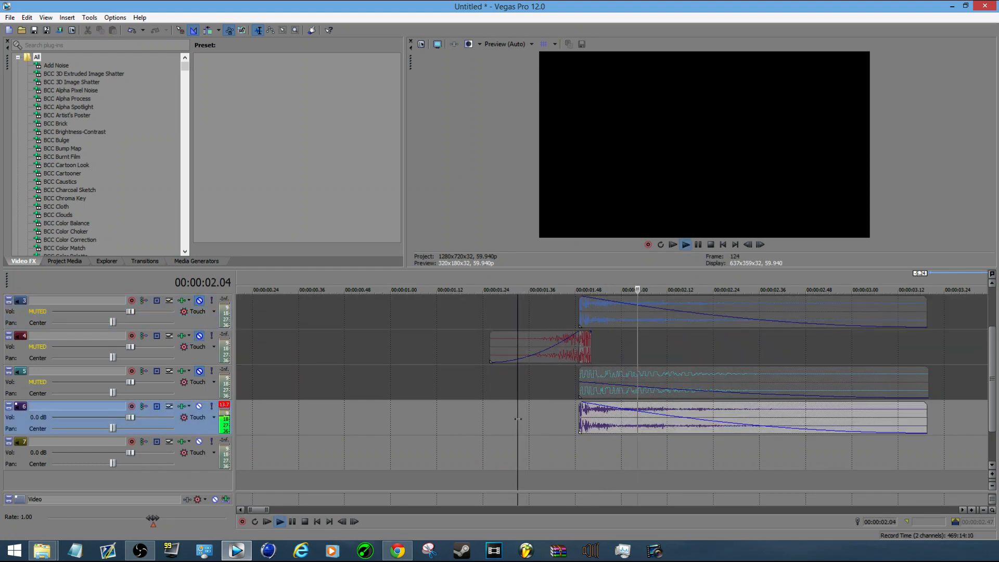
{"action": "key", "text": "space"}
{"action": "left_click", "coordinate": [588, 409]}
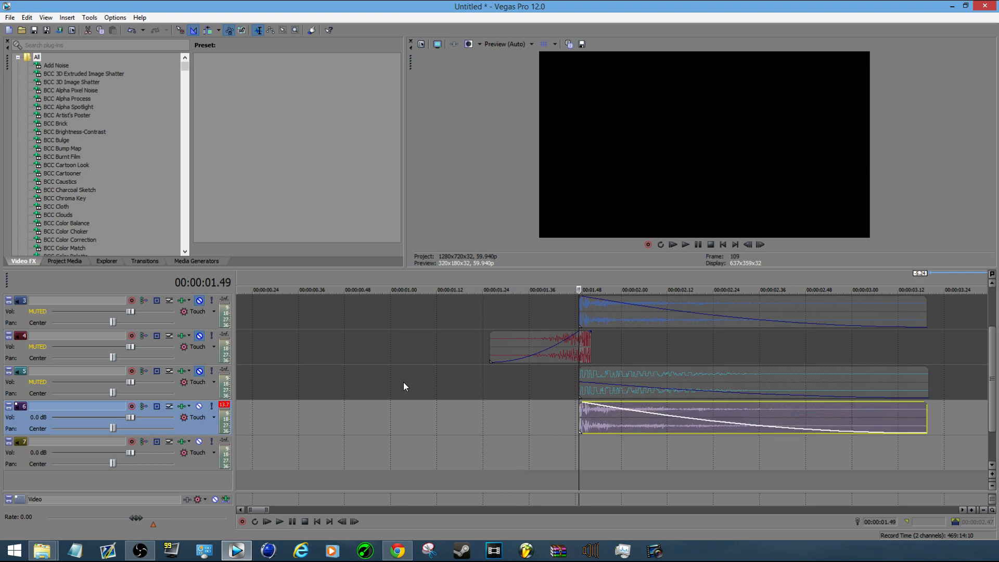
Unmute tracks 3, 4 and 5 and play the layered effects together from the start of the build-up.
{"action": "left_click", "coordinate": [194, 395]}
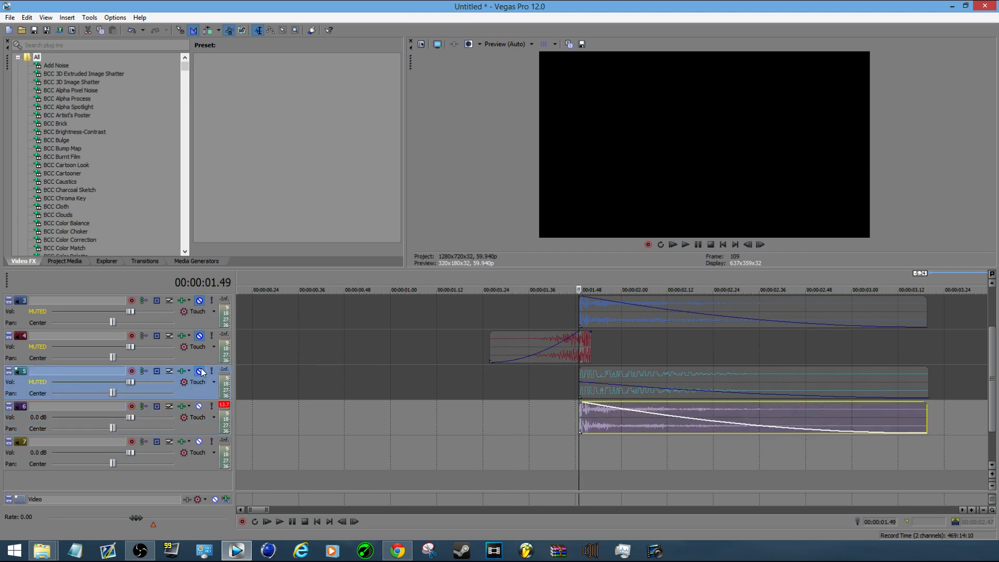
{"action": "left_click", "coordinate": [200, 371]}
{"action": "left_click", "coordinate": [199, 336]}
{"action": "left_click", "coordinate": [200, 301]}
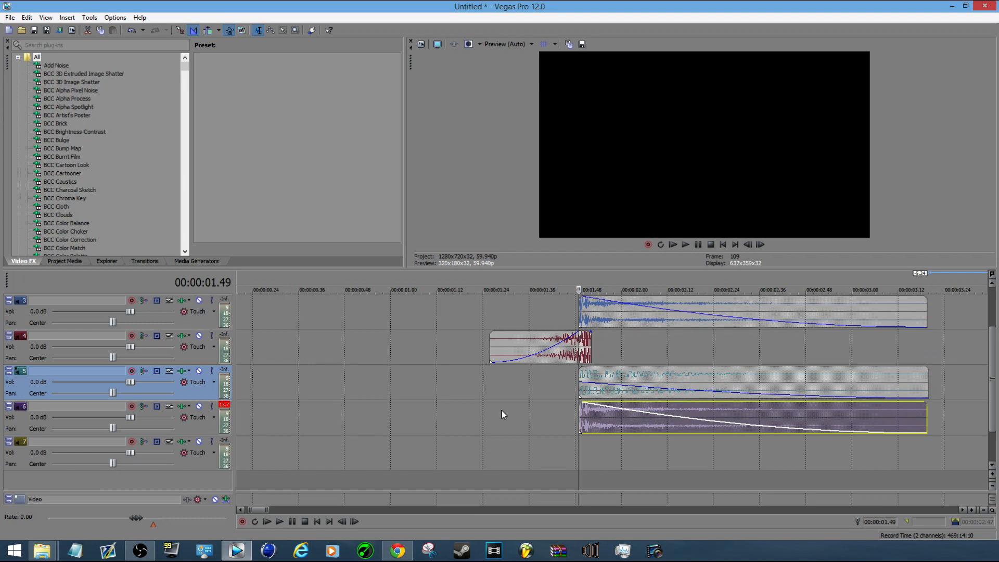
{"action": "left_click", "coordinate": [502, 410]}
{"action": "key", "text": "space"}
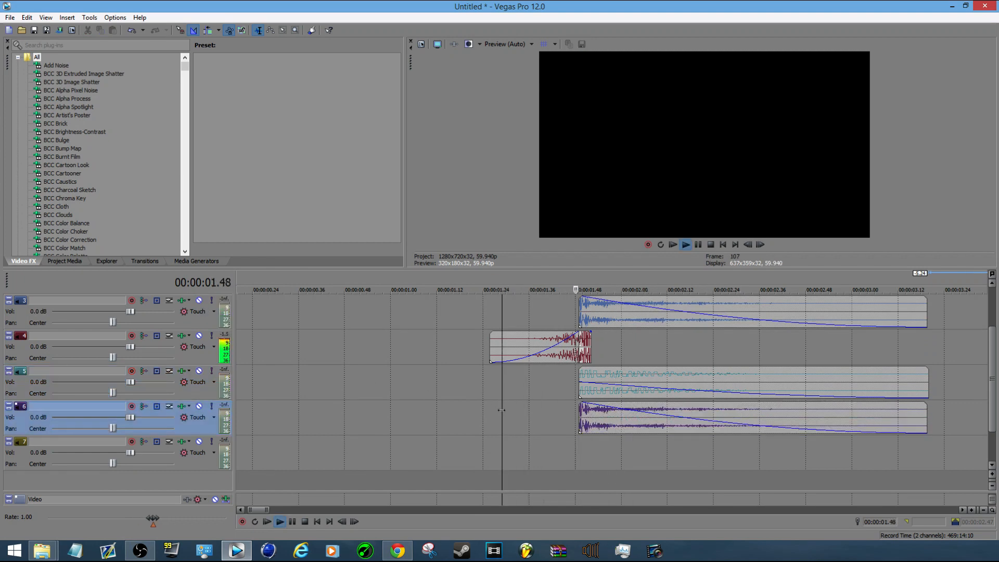
{"action": "key", "text": "space"}
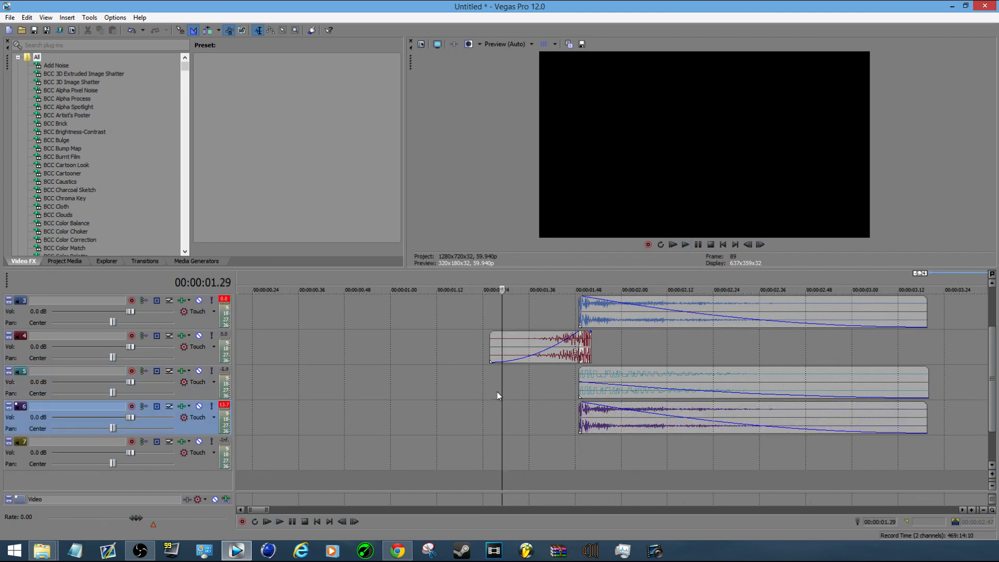
Extend the start of the first track 4 build-up clip about 20 frames earlier and play it with the music.
{"action": "scroll", "coordinate": [992, 378], "scroll_direction": "up", "scroll_amount": 1}
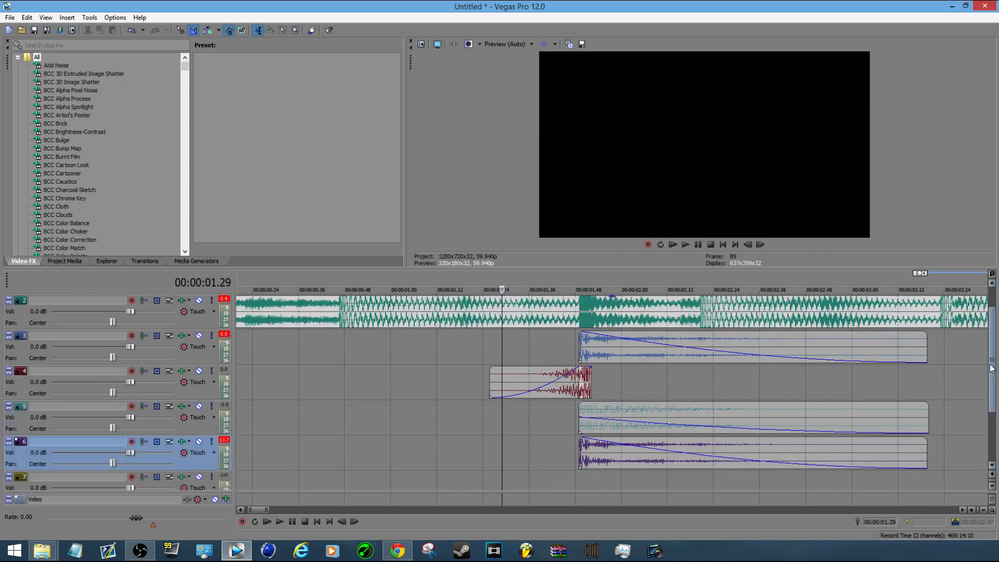
{"action": "scroll", "coordinate": [822, 400], "scroll_direction": "down", "scroll_amount": 6}
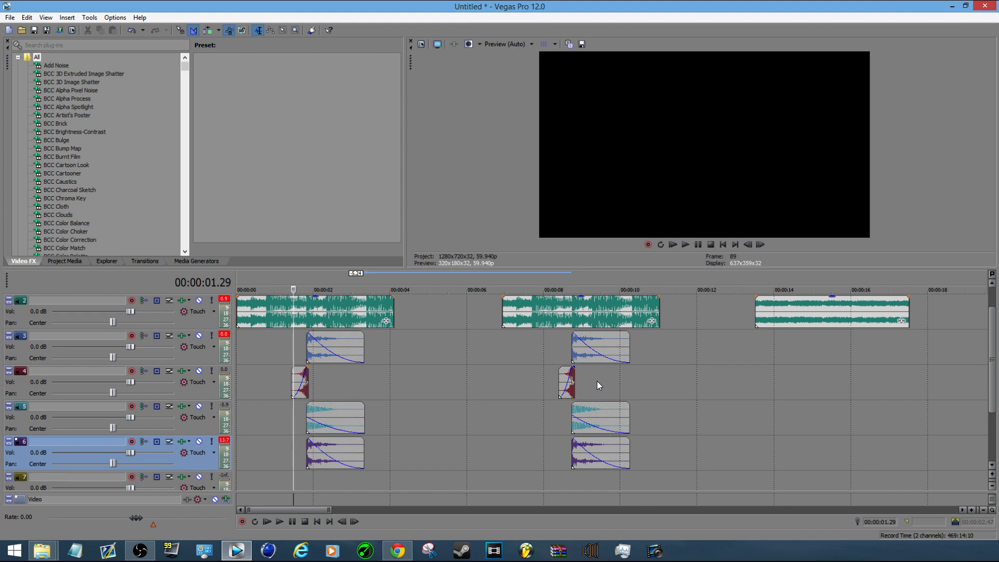
{"action": "scroll", "coordinate": [474, 349], "scroll_direction": "up", "scroll_amount": 4}
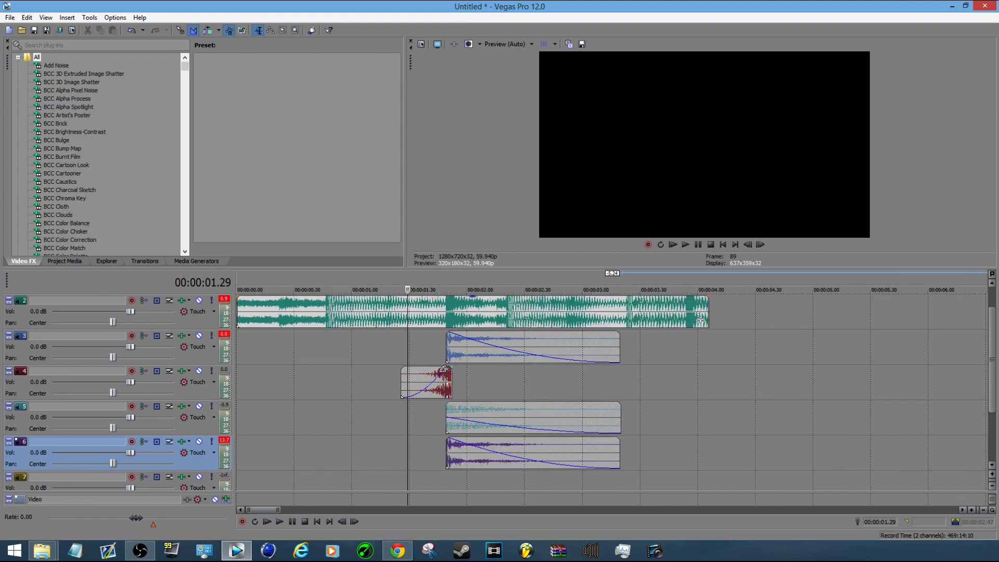
{"action": "scroll", "coordinate": [445, 369], "scroll_direction": "up", "scroll_amount": 1}
{"action": "left_click_drag", "start_coordinate": [519, 369], "coordinate": [521, 382]}
{"action": "left_click_drag", "start_coordinate": [456, 381], "coordinate": [406, 383]}
{"action": "left_click", "coordinate": [393, 384]}
{"action": "key", "text": "space"}
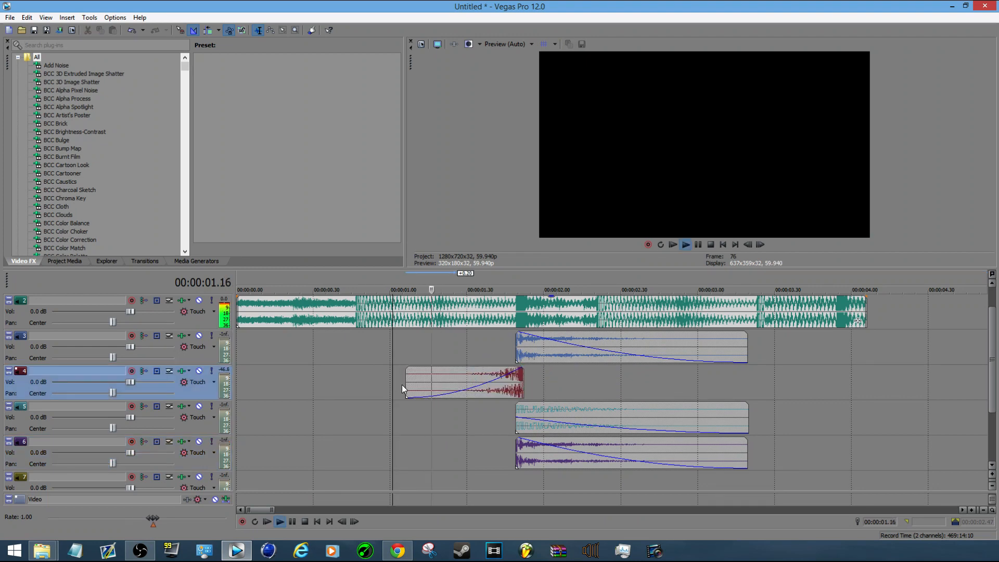
{"action": "key", "text": "space"}
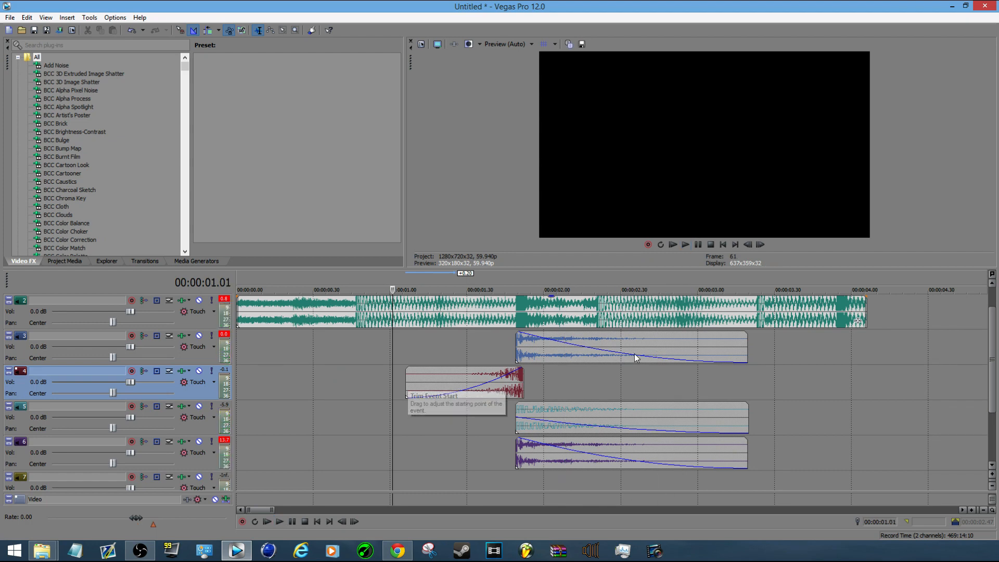
Duplicate the first track 3 impact clip onto track 7 at the same time position and play the layered hit.
{"action": "left_click", "coordinate": [521, 342]}
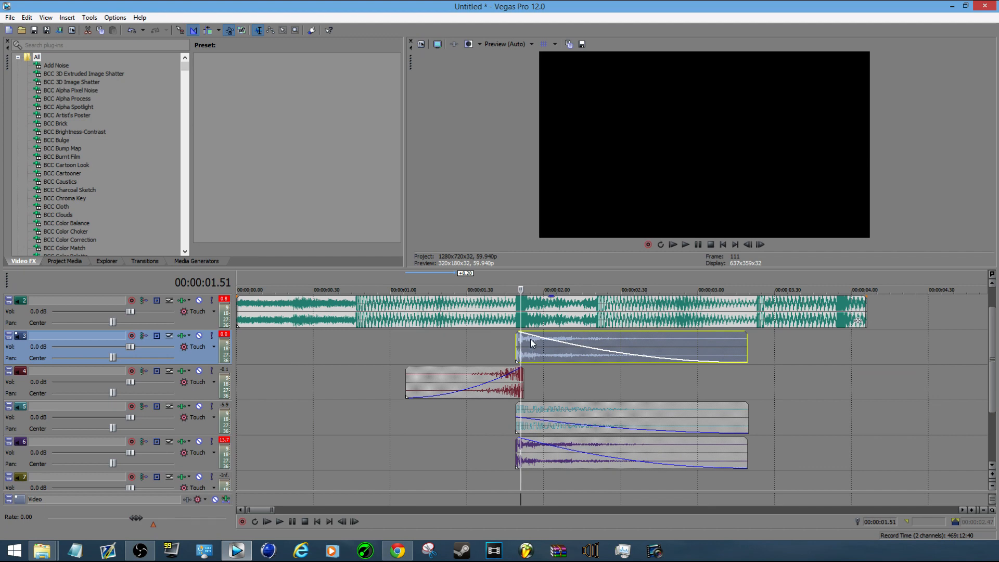
{"action": "left_click_drag", "start_coordinate": [531, 339], "coordinate": [536, 480]}
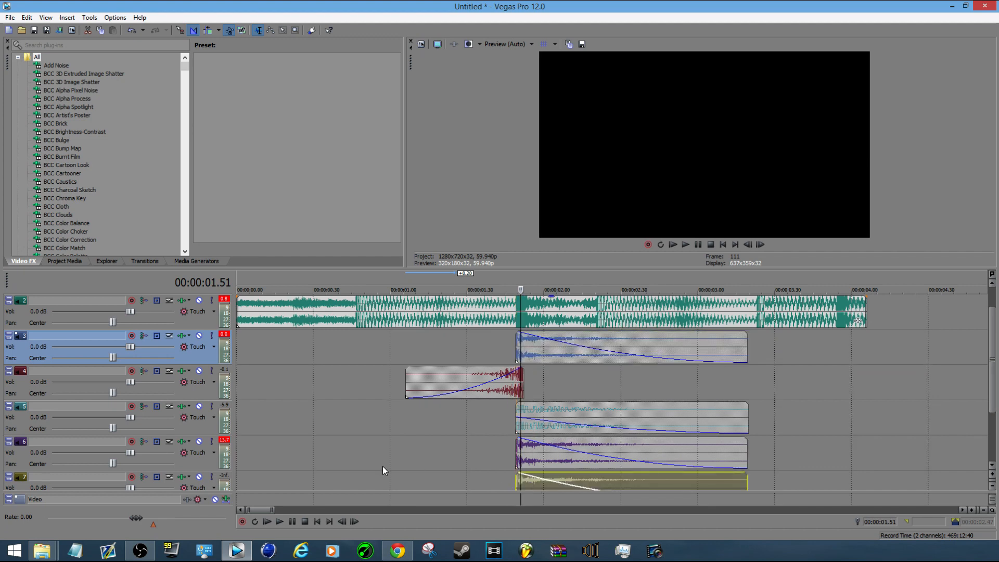
{"action": "left_click", "coordinate": [385, 452]}
{"action": "key", "text": "space"}
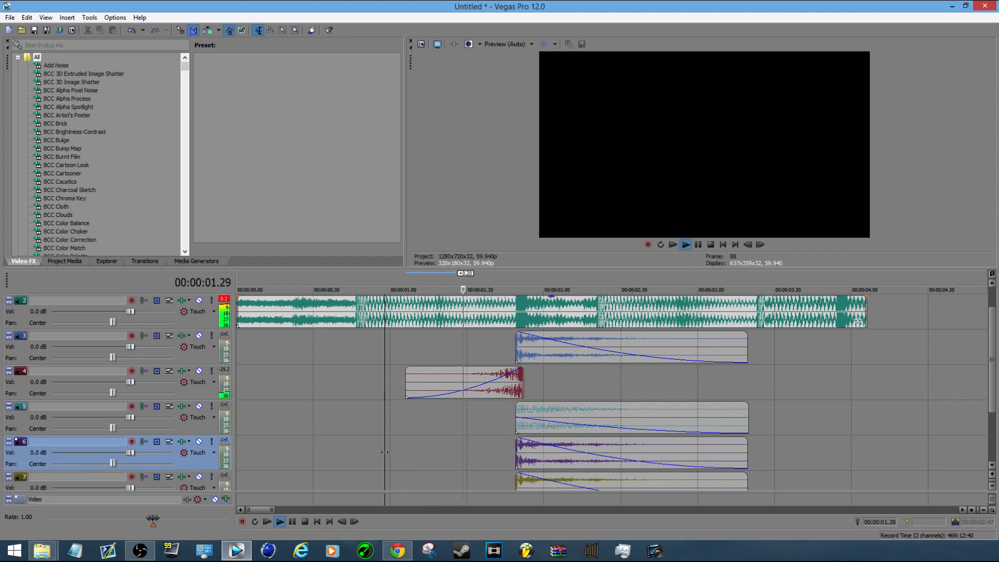
{"action": "key", "text": "space"}
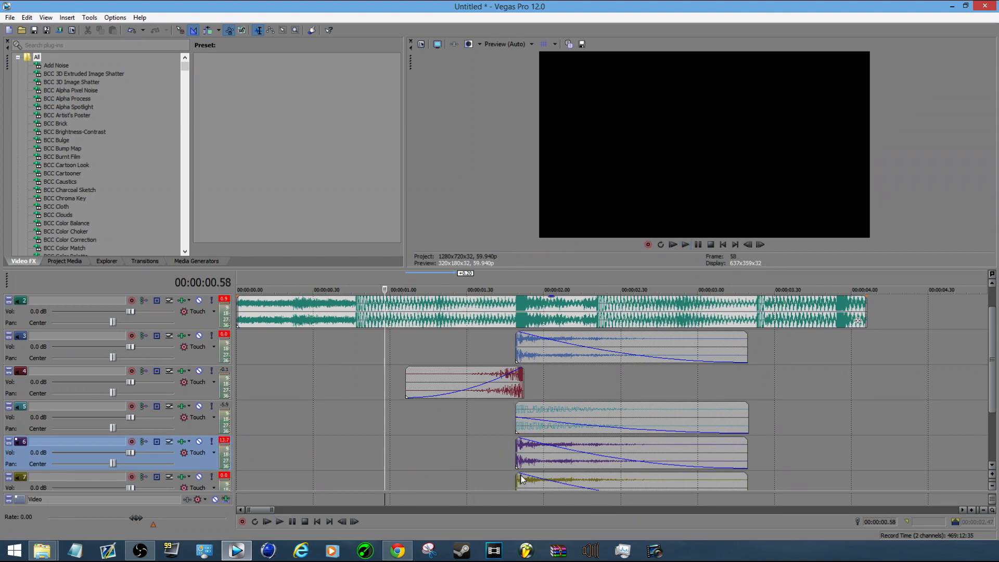
{"action": "key", "text": "space"}
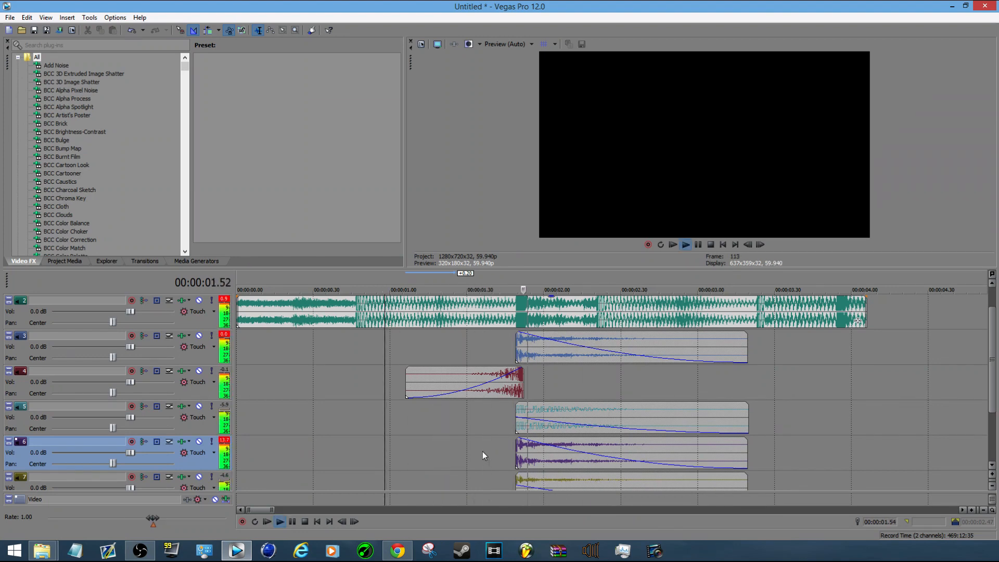
{"action": "key", "text": "space"}
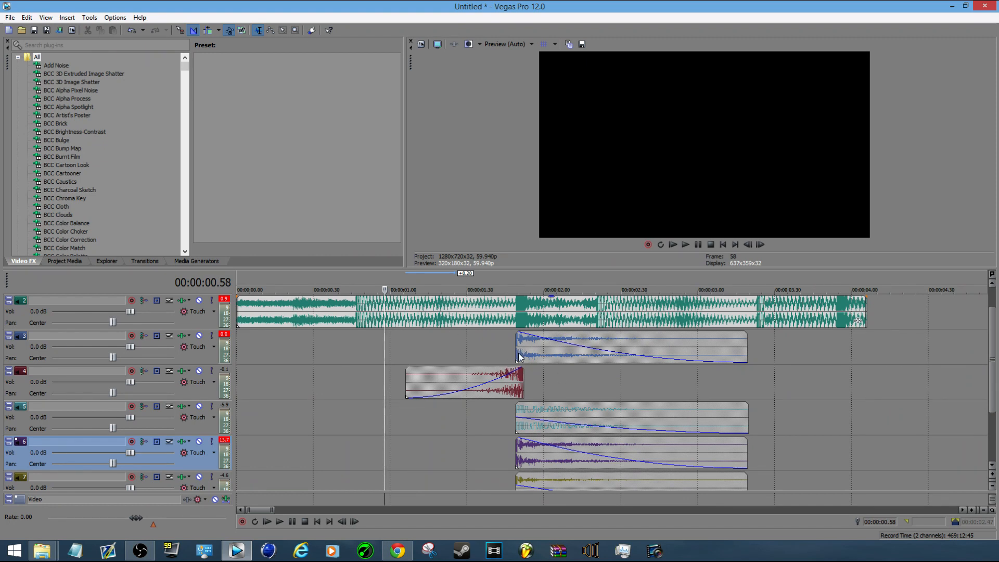
Step the playhead frame by frame through the build-up past the music hit, and back again to 00:00:01.12.
{"action": "left_click", "coordinate": [421, 341]}
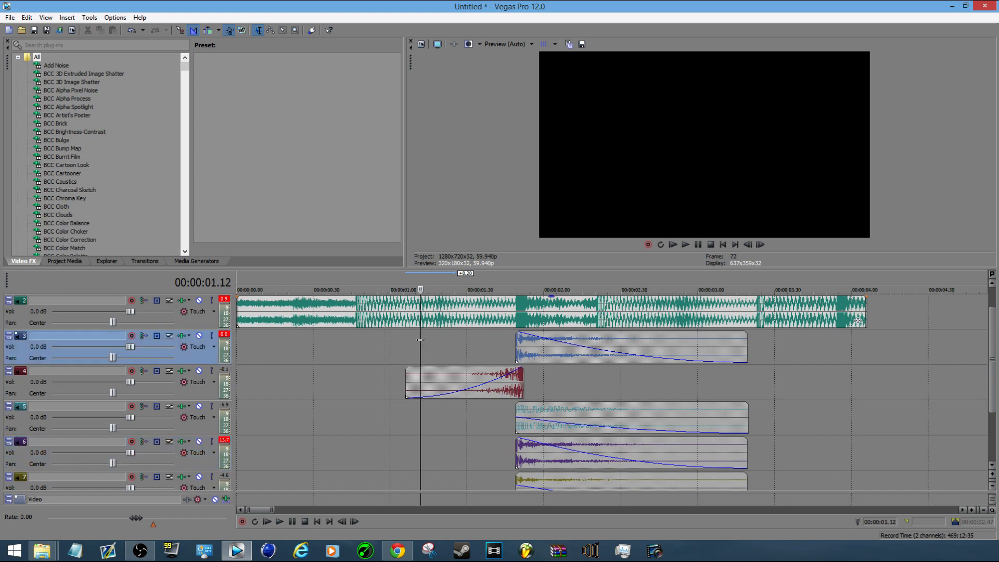
{"action": "key", "text": "Right"}
{"action": "key", "text": "Right"}
{"action": "key", "text": "Right"}
{"action": "key", "text": "Right"}
{"action": "key", "text": "Right"}
{"action": "key", "text": "Right"}
{"action": "key", "text": "Right"}
{"action": "key", "text": "Right"}
{"action": "key", "text": "Right"}
{"action": "key", "text": "Right"}
{"action": "key", "text": "Right"}
{"action": "key", "text": "Right"}
{"action": "key", "text": "Right"}
{"action": "key", "text": "Right"}
{"action": "key", "text": "Right"}
{"action": "key", "text": "Right"}
{"action": "key", "text": "Right"}
{"action": "key", "text": "Right"}
{"action": "key", "text": "Right"}
{"action": "key", "text": "Right"}
{"action": "key", "text": "Right"}
{"action": "key", "text": "Right"}
{"action": "key", "text": "Right"}
{"action": "key", "text": "Right"}
{"action": "key", "text": "Right"}
{"action": "key", "text": "Right"}
{"action": "key", "text": "Right"}
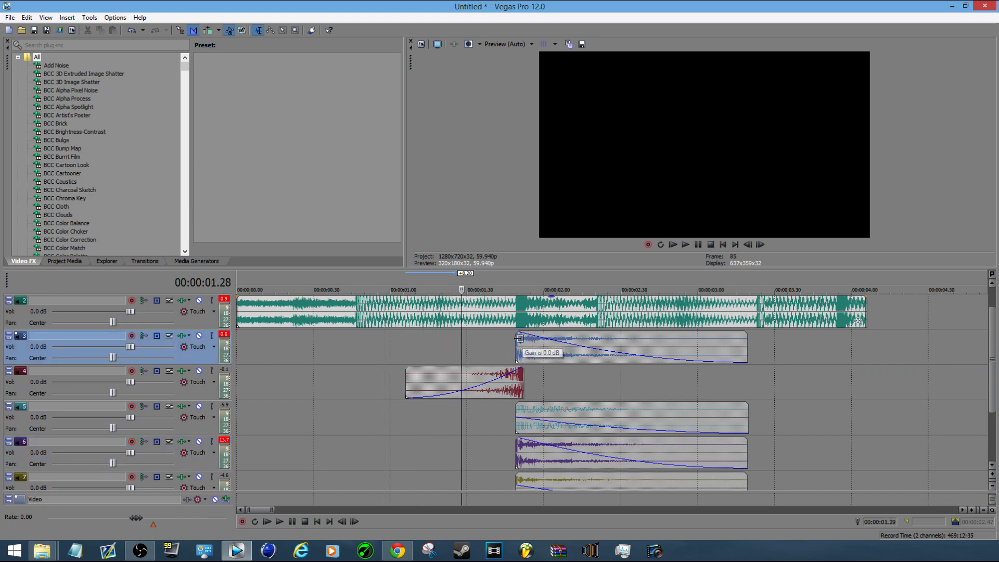
{"action": "key", "text": "Right"}
{"action": "key", "text": "Right"}
{"action": "key", "text": "Right"}
{"action": "key", "text": "Right"}
{"action": "key", "text": "Right"}
{"action": "key", "text": "Right"}
{"action": "key", "text": "Right"}
{"action": "key", "text": "Right"}
{"action": "key", "text": "Right"}
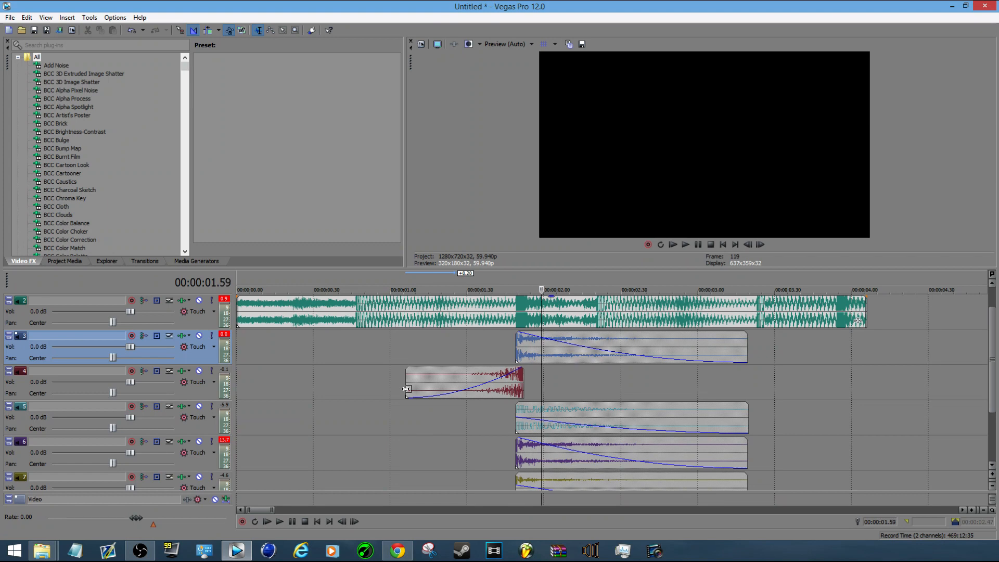
{"action": "key", "text": "Left"}
{"action": "key", "text": "Left"}
{"action": "key", "text": "Left"}
{"action": "key", "text": "Left"}
{"action": "key", "text": "Left"}
{"action": "key", "text": "Left"}
{"action": "key", "text": "Left"}
{"action": "key", "text": "Left"}
{"action": "key", "text": "Left"}
{"action": "key", "text": "Left"}
{"action": "key", "text": "Left"}
{"action": "key", "text": "Left"}
{"action": "key", "text": "Left"}
{"action": "key", "text": "Left"}
{"action": "key", "text": "Left"}
{"action": "key", "text": "Left"}
{"action": "key", "text": "Left"}
{"action": "key", "text": "Left"}
{"action": "key", "text": "Left"}
{"action": "key", "text": "Left"}
{"action": "key", "text": "Left"}
{"action": "key", "text": "Left"}
{"action": "key", "text": "Left"}
{"action": "key", "text": "Left"}
{"action": "key", "text": "Left"}
{"action": "key", "text": "Left"}
{"action": "key", "text": "Left"}
{"action": "key", "text": "Left"}
{"action": "key", "text": "Left"}
{"action": "key", "text": "Left"}
{"action": "key", "text": "Left"}
{"action": "key", "text": "Left"}
{"action": "key", "text": "Left"}
{"action": "key", "text": "Left"}
{"action": "key", "text": "Left"}
{"action": "key", "text": "Left"}
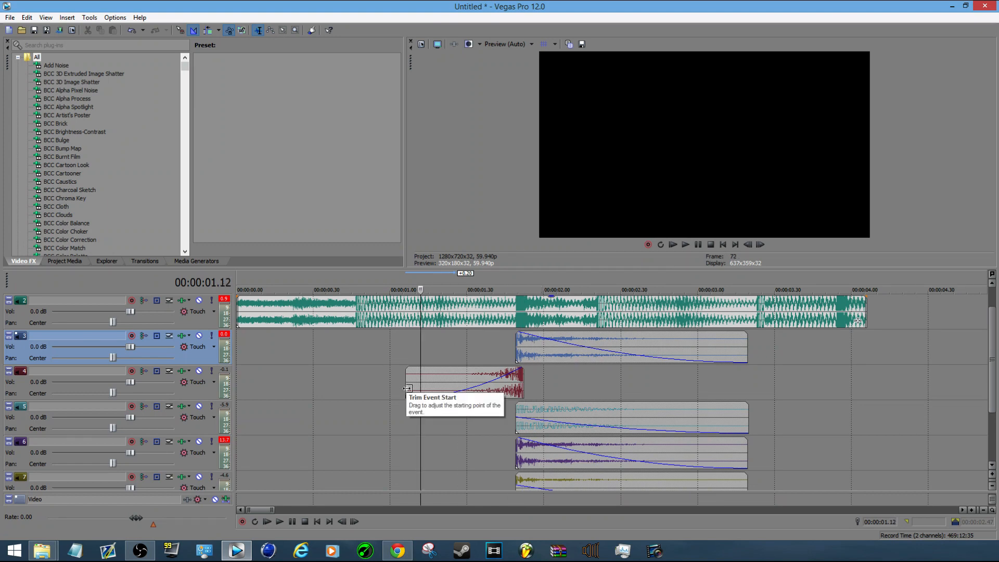
Shorten the first track 4 build-up clip by trimming about 15 frames off its start.
{"action": "left_click_drag", "start_coordinate": [405, 379], "coordinate": [447, 380]}
{"action": "left_click", "coordinate": [526, 380]}
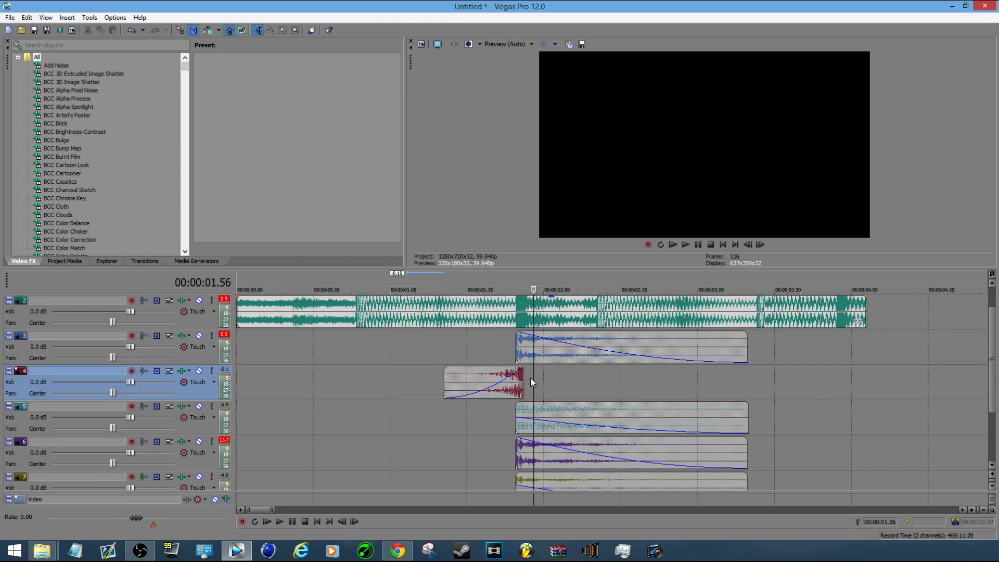
Duplicate the third track 2 music clip, starting at about 13.5 seconds, onto track 3 at the same time position.
{"action": "scroll", "coordinate": [560, 381], "scroll_direction": "down", "scroll_amount": 6}
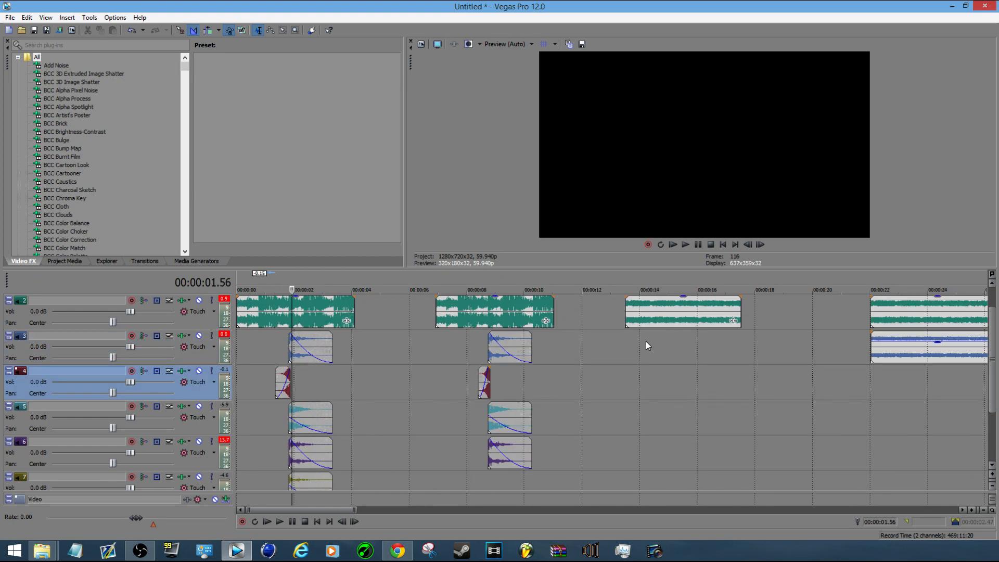
{"action": "left_click", "coordinate": [645, 342]}
{"action": "scroll", "coordinate": [646, 339], "scroll_direction": "down", "scroll_amount": 3}
{"action": "scroll", "coordinate": [645, 327], "scroll_direction": "up", "scroll_amount": 4}
{"action": "scroll", "coordinate": [602, 310], "scroll_direction": "down", "scroll_amount": 1}
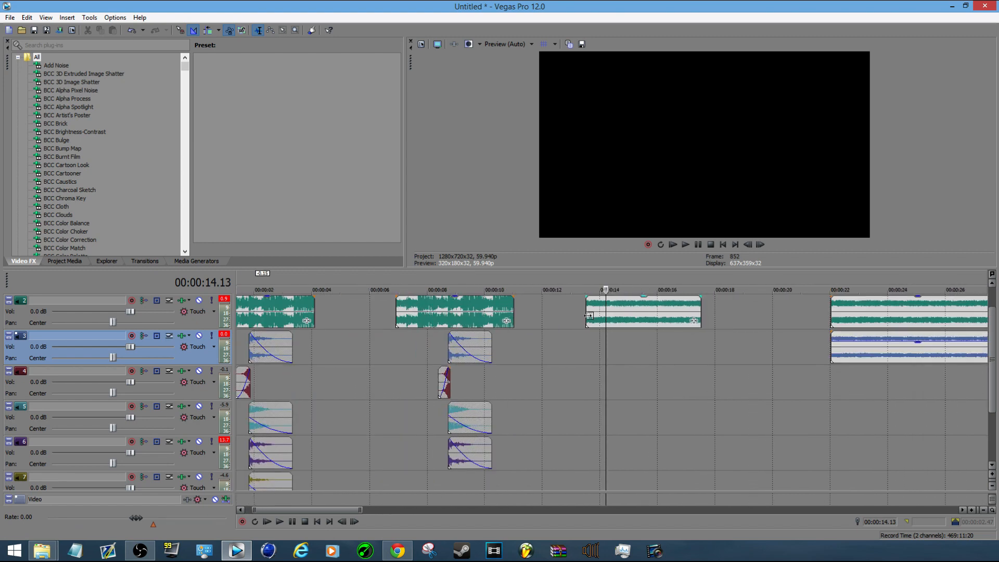
{"action": "scroll", "coordinate": [603, 312], "scroll_direction": "down", "scroll_amount": 1}
{"action": "scroll", "coordinate": [580, 314], "scroll_direction": "up", "scroll_amount": 1}
{"action": "scroll", "coordinate": [625, 322], "scroll_direction": "up", "scroll_amount": 1}
{"action": "scroll", "coordinate": [626, 323], "scroll_direction": "up", "scroll_amount": 1}
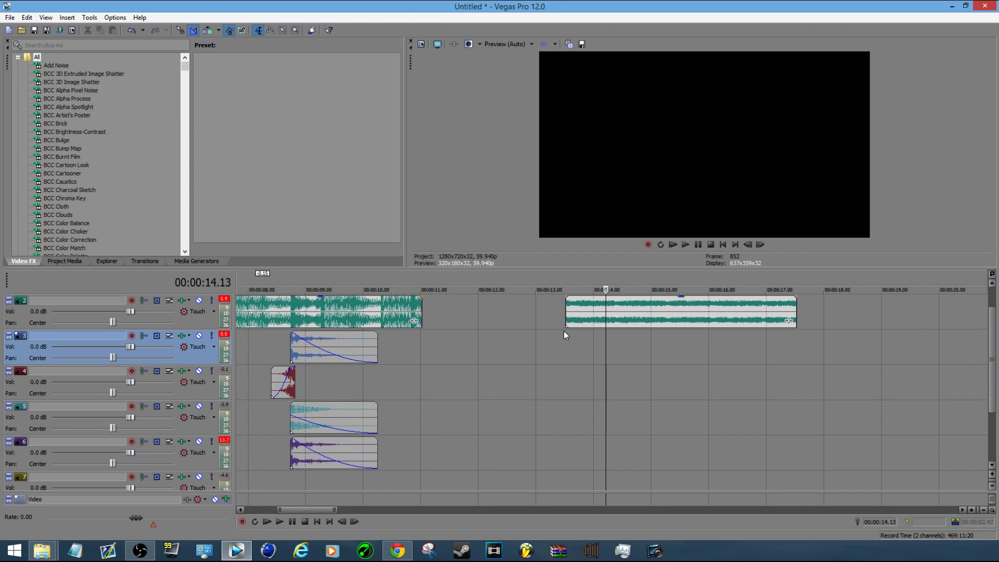
{"action": "scroll", "coordinate": [570, 333], "scroll_direction": "down", "scroll_amount": 5}
{"action": "scroll", "coordinate": [638, 334], "scroll_direction": "up", "scroll_amount": 3}
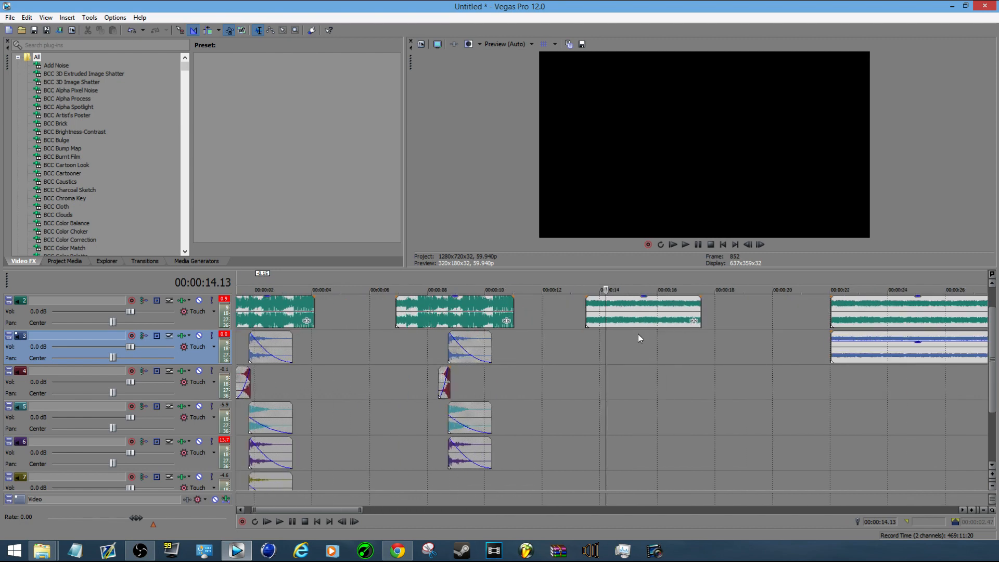
{"action": "left_click", "coordinate": [625, 315]}
{"action": "scroll", "coordinate": [592, 318], "scroll_direction": "up", "scroll_amount": 3}
{"action": "left_click_drag", "start_coordinate": [579, 313], "coordinate": [576, 354]}
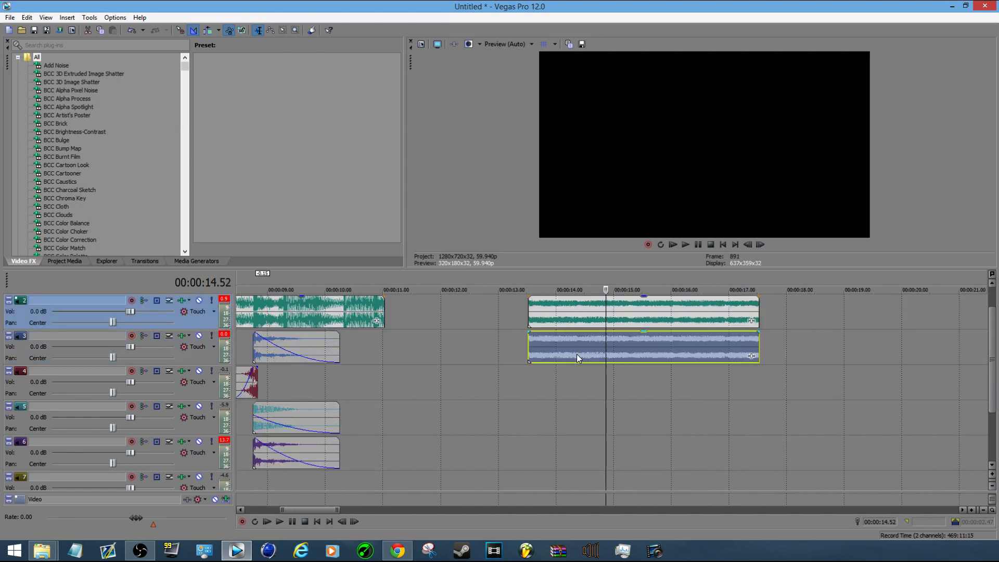
Add the Track EQ effect to the track 3 music copy, load the custom "bazzzz…" preset and close the effect window.
{"action": "left_click", "coordinate": [751, 358]}
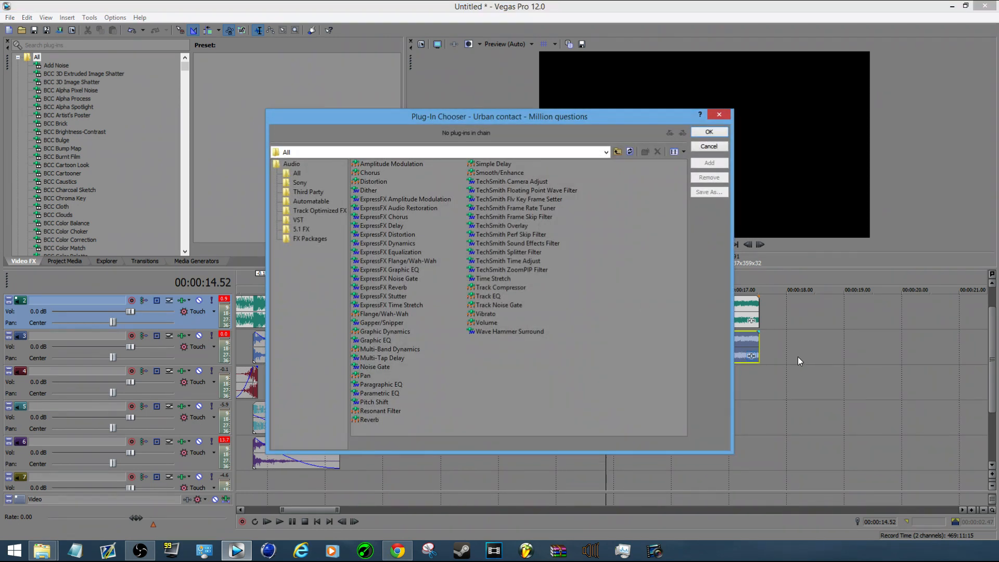
{"action": "double_click", "coordinate": [489, 295]}
{"action": "left_click", "coordinate": [709, 132]}
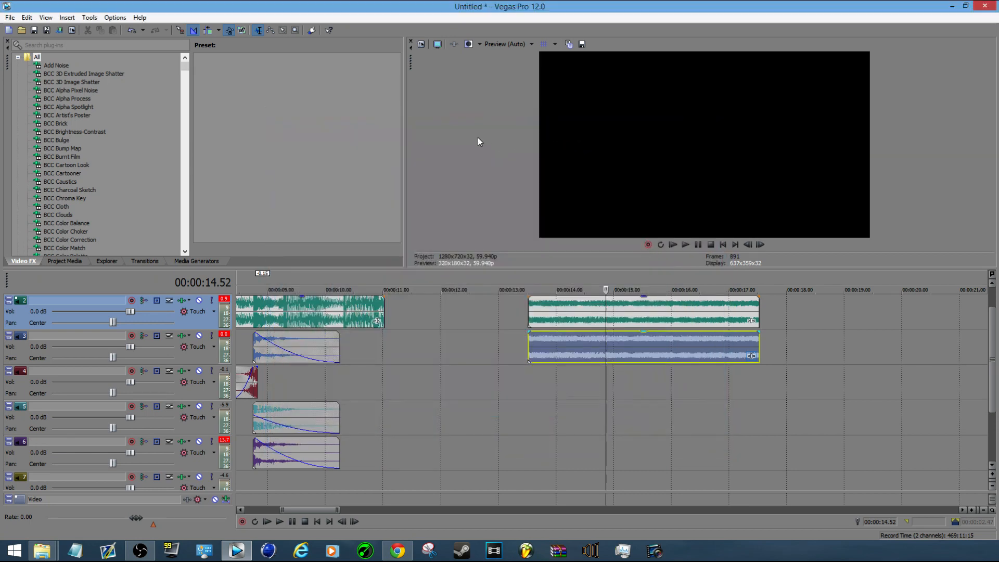
{"action": "left_click", "coordinate": [417, 54]}
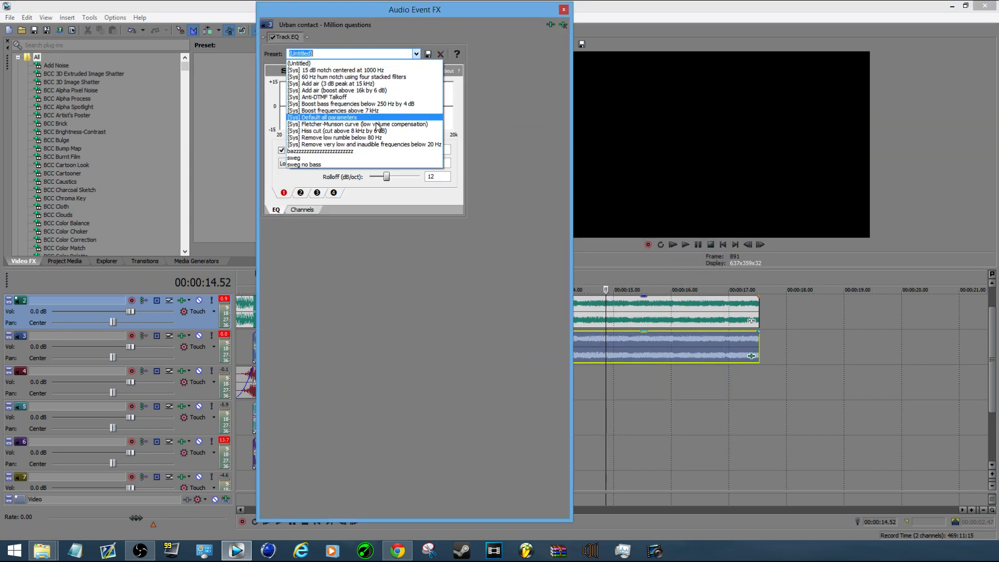
{"action": "left_click", "coordinate": [338, 152]}
{"action": "left_click", "coordinate": [564, 9]}
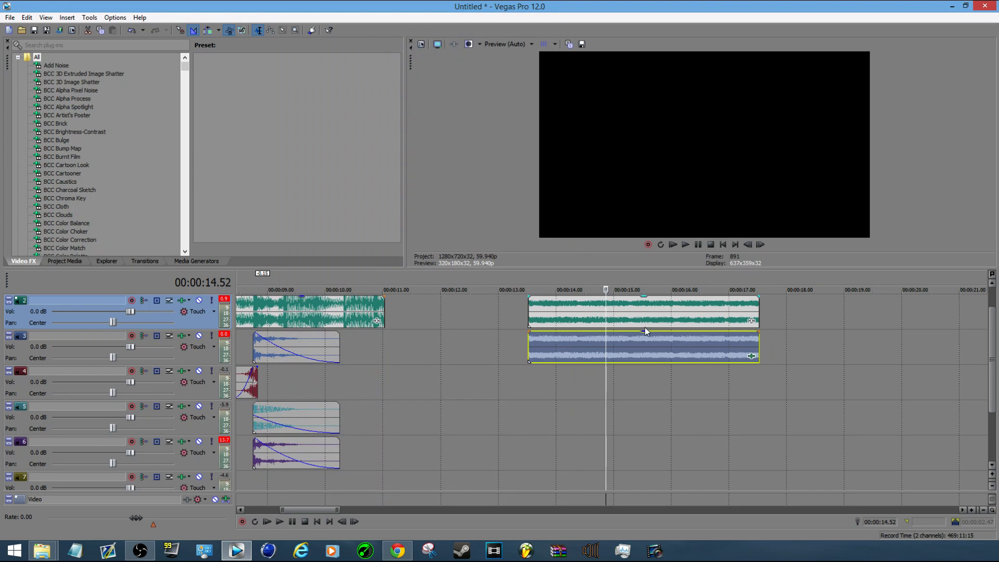
Lower the gain of the track 3 music copy to roughly half its height, playing it back with the original to compare.
{"action": "left_click_drag", "start_coordinate": [645, 328], "coordinate": [640, 351]}
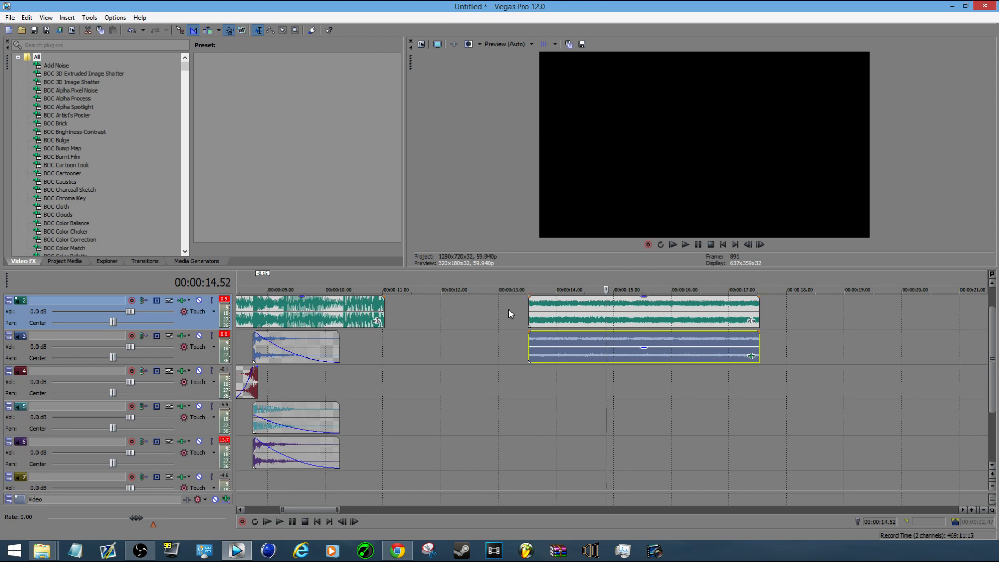
{"action": "left_click", "coordinate": [542, 339]}
{"action": "key", "text": "space"}
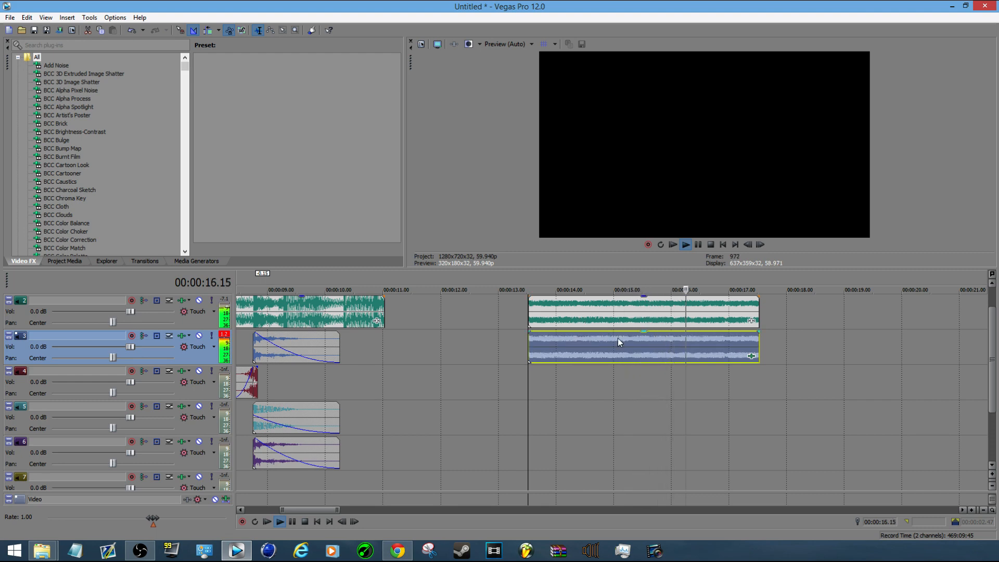
{"action": "key", "text": "space"}
{"action": "left_click_drag", "start_coordinate": [646, 341], "coordinate": [648, 348]}
{"action": "left_click", "coordinate": [584, 314]}
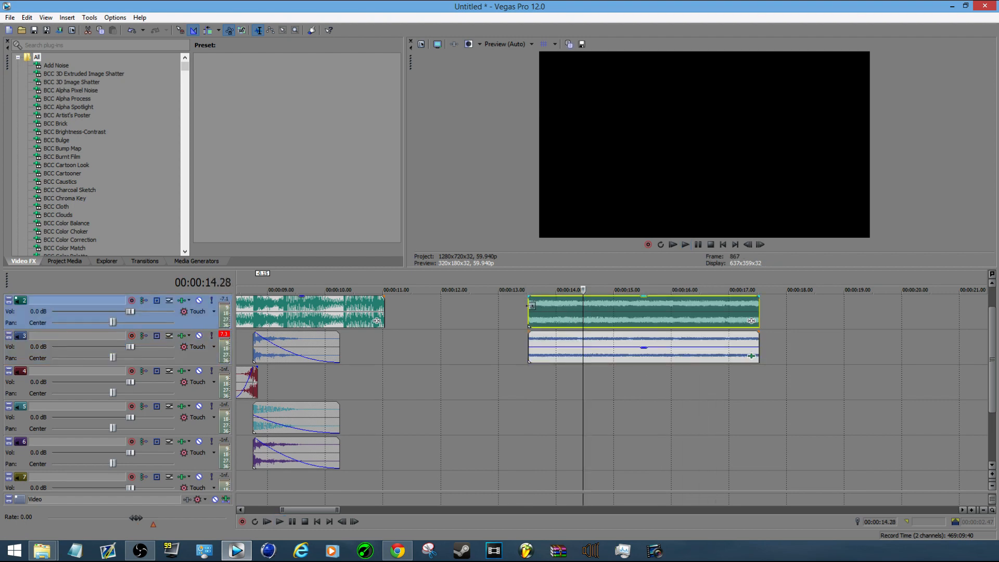
Split the track 2 music clip that starts at about 34.5 seconds at 00:00:35.37, just before its beat hits.
{"action": "scroll", "coordinate": [584, 317], "scroll_direction": "down", "scroll_amount": 5}
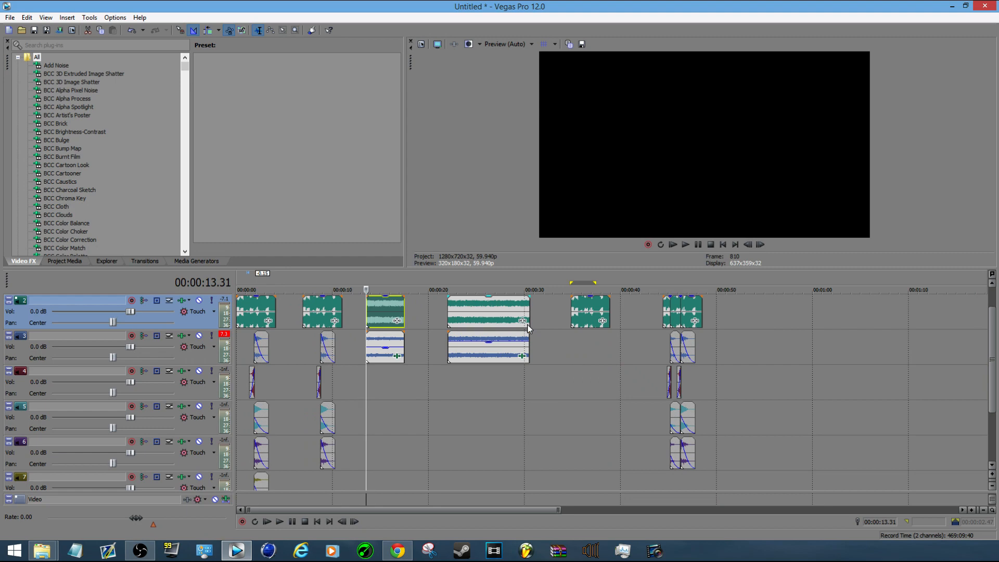
{"action": "left_click", "coordinate": [576, 316]}
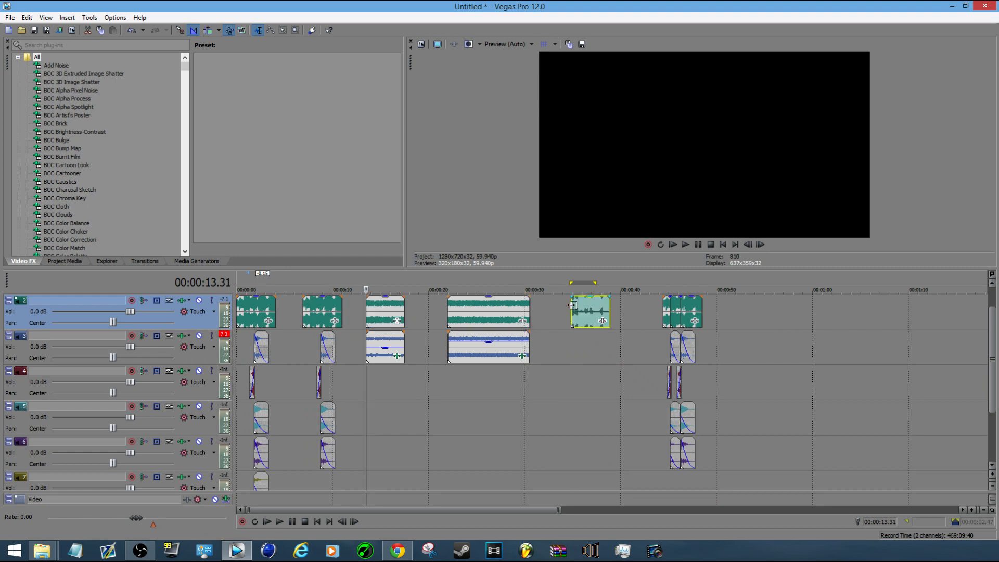
{"action": "scroll", "coordinate": [660, 329], "scroll_direction": "up", "scroll_amount": 4}
{"action": "scroll", "coordinate": [657, 329], "scroll_direction": "down", "scroll_amount": 3}
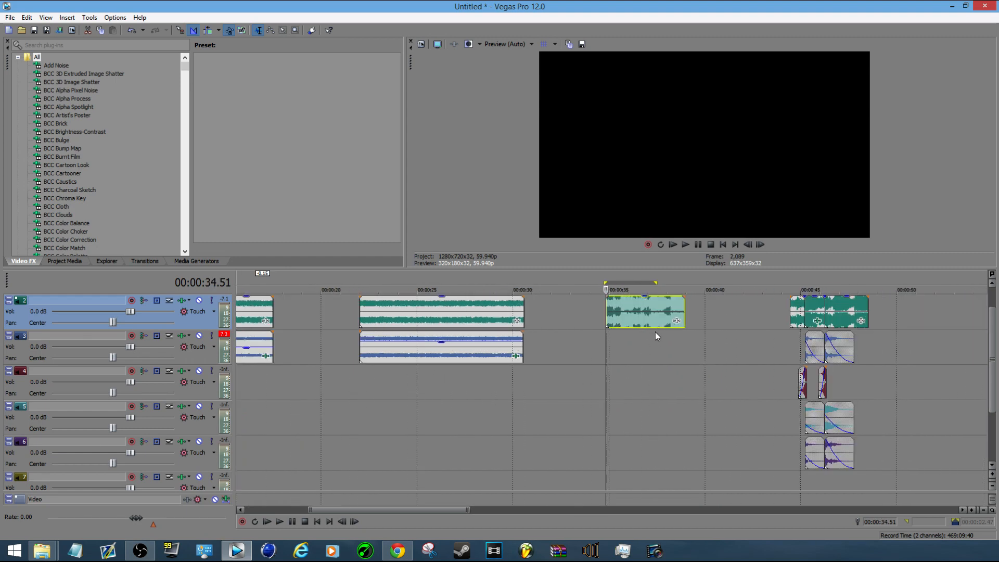
{"action": "scroll", "coordinate": [720, 326], "scroll_direction": "up", "scroll_amount": 3}
{"action": "scroll", "coordinate": [644, 306], "scroll_direction": "up", "scroll_amount": 2}
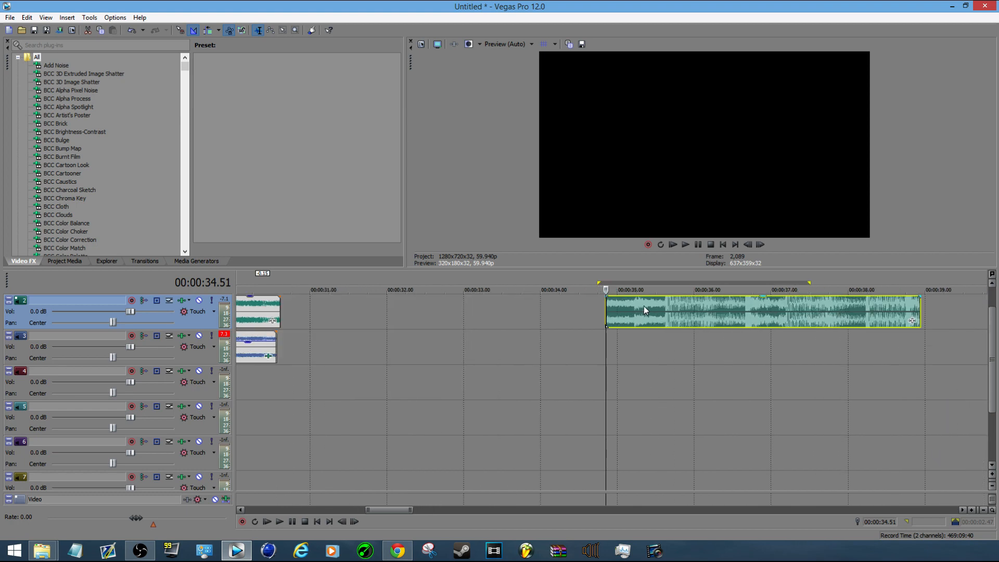
{"action": "left_click", "coordinate": [668, 305]}
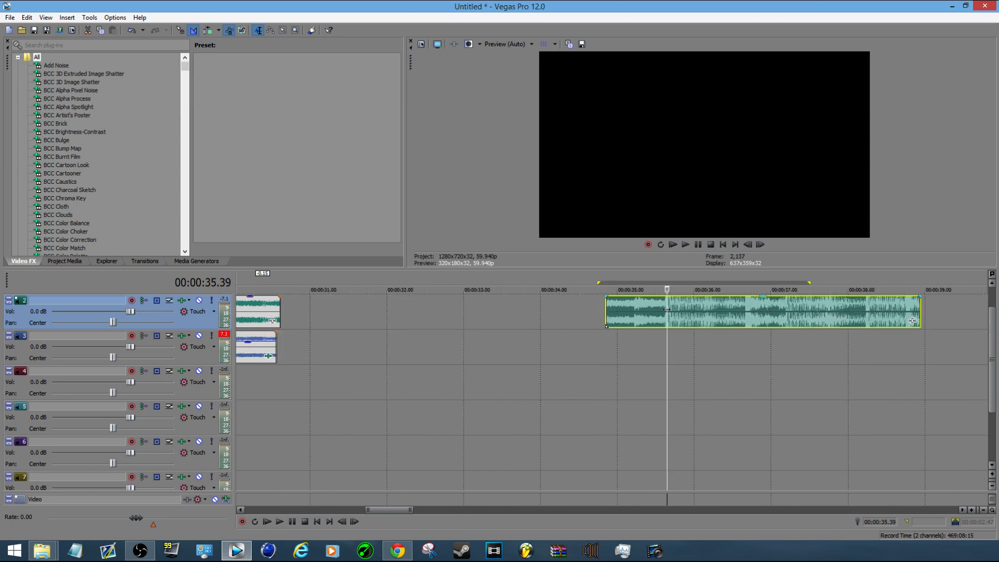
{"action": "scroll", "coordinate": [651, 313], "scroll_direction": "up", "scroll_amount": 5}
{"action": "scroll", "coordinate": [609, 314], "scroll_direction": "up", "scroll_amount": 1}
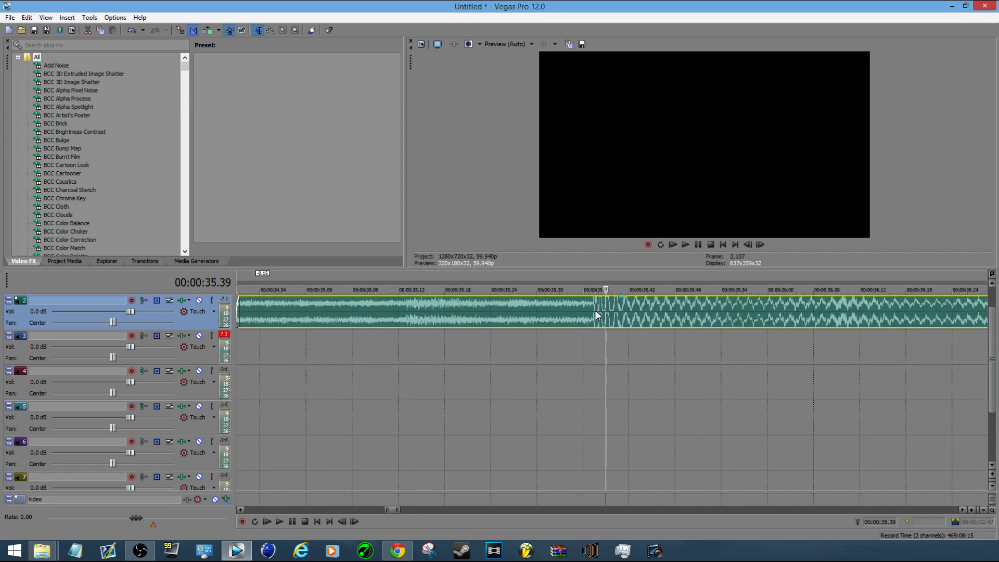
{"action": "key", "text": "Left"}
{"action": "key", "text": "Left"}
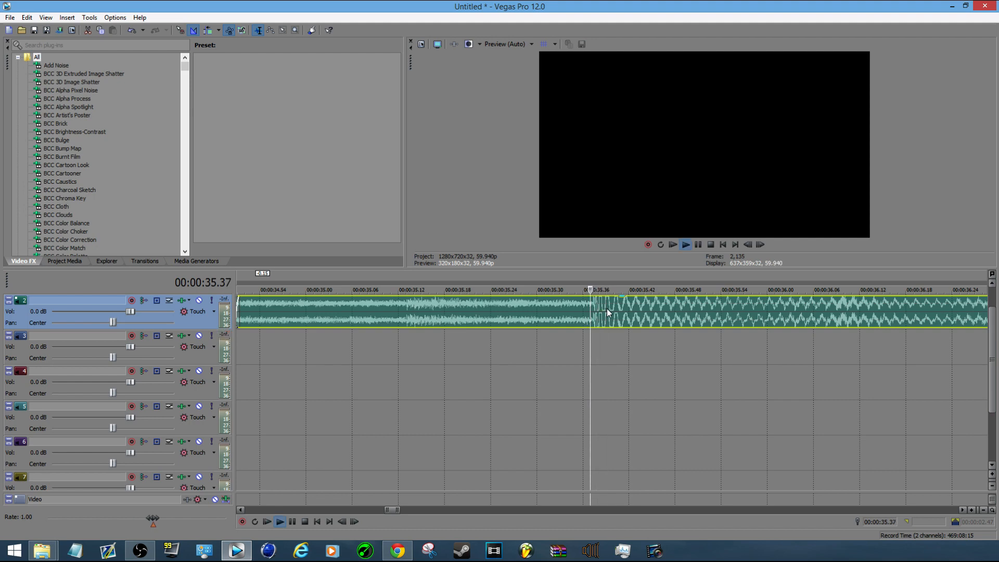
{"action": "scroll", "coordinate": [611, 312], "scroll_direction": "down", "scroll_amount": 2}
{"action": "scroll", "coordinate": [607, 312], "scroll_direction": "up", "scroll_amount": 3}
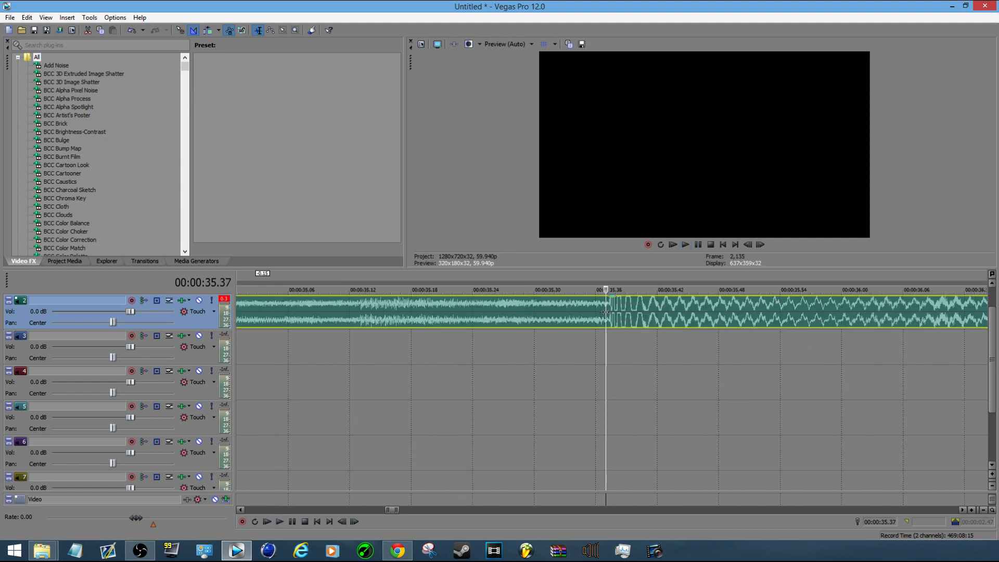
{"action": "key", "text": "s"}
Trim the second piece's start to the beat's first peak and extend the first piece's end to meet it.
{"action": "scroll", "coordinate": [607, 312], "scroll_direction": "up", "scroll_amount": 2}
{"action": "left_click", "coordinate": [624, 316]}
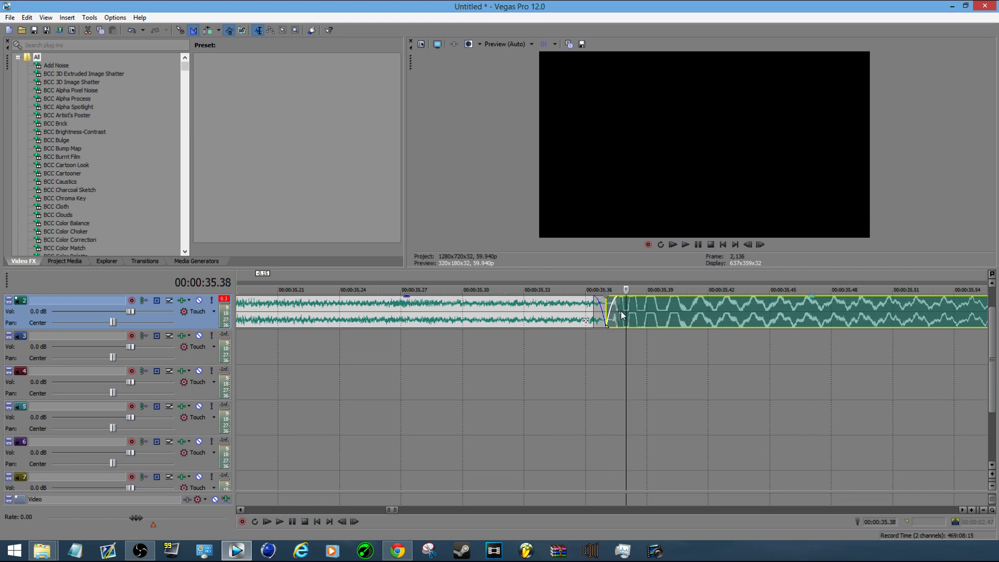
{"action": "mouse_move", "coordinate": [620, 312]}
{"action": "left_mouse_down"}
{"action": "mouse_move", "coordinate": [602, 311]}
{"action": "mouse_move", "coordinate": [624, 311]}
{"action": "mouse_move", "coordinate": [615, 313]}
{"action": "left_mouse_up"}
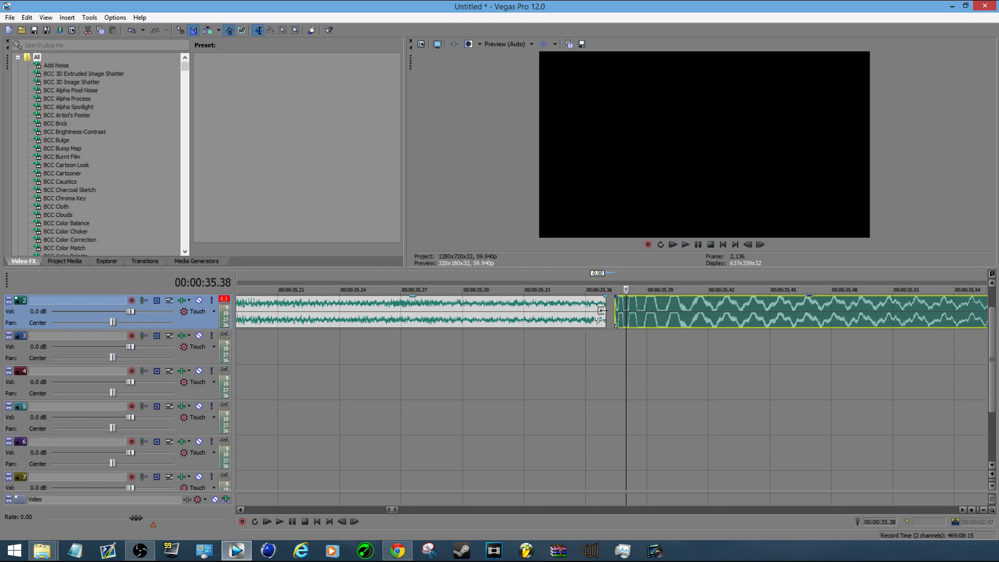
{"action": "left_click", "coordinate": [602, 311]}
{"action": "left_click", "coordinate": [601, 333]}
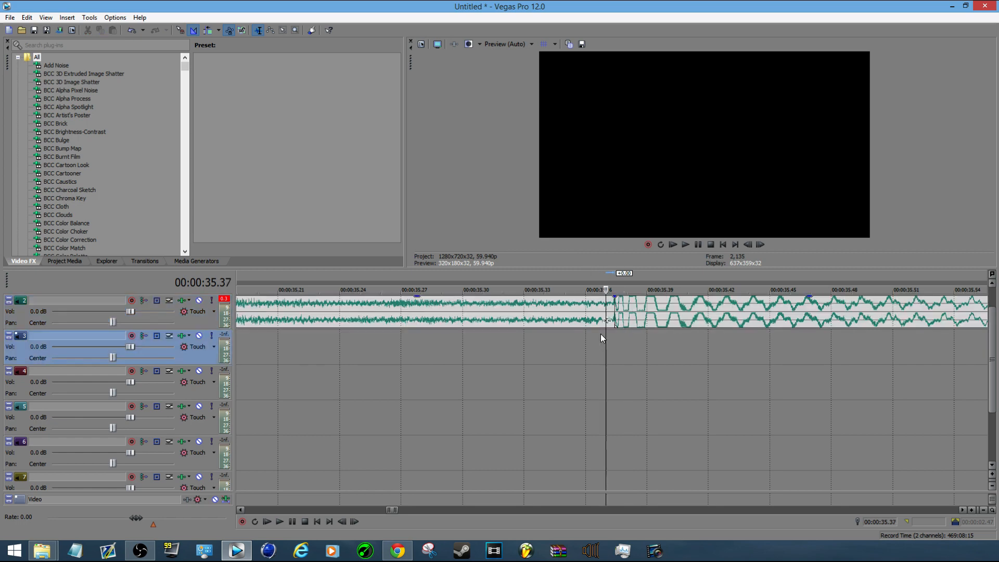
Split the second piece at 00:00:36.40 and align the new piece's start with the onset of the next sound.
{"action": "scroll", "coordinate": [627, 320], "scroll_direction": "down", "scroll_amount": 5}
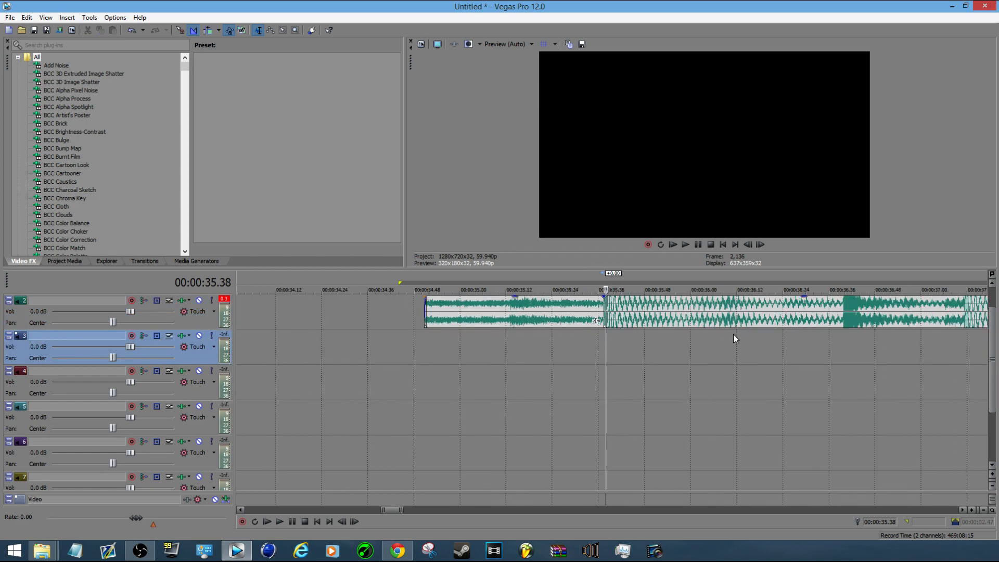
{"action": "left_click", "coordinate": [805, 317]}
{"action": "scroll", "coordinate": [679, 324], "scroll_direction": "up", "scroll_amount": 5}
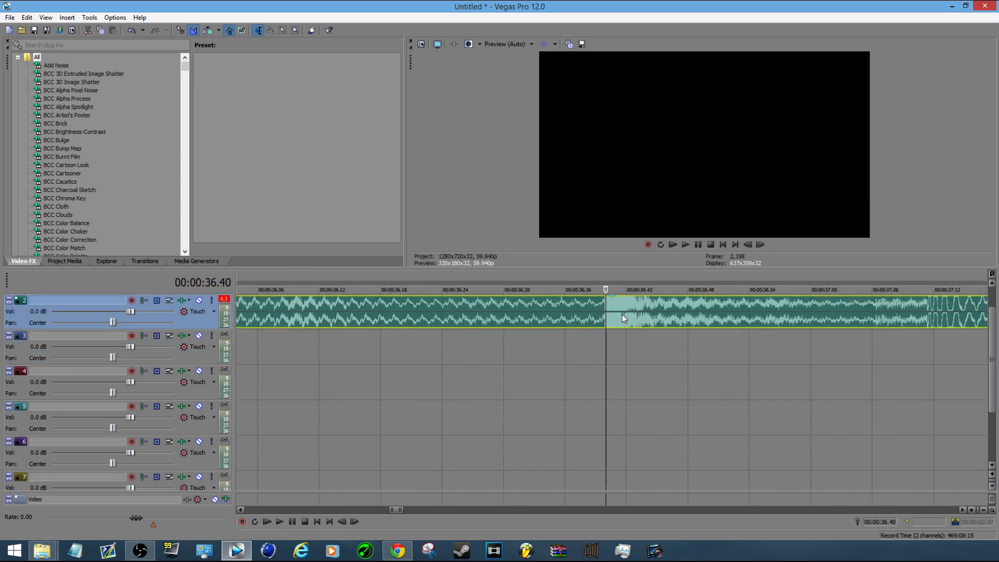
{"action": "scroll", "coordinate": [623, 314], "scroll_direction": "up", "scroll_amount": 3}
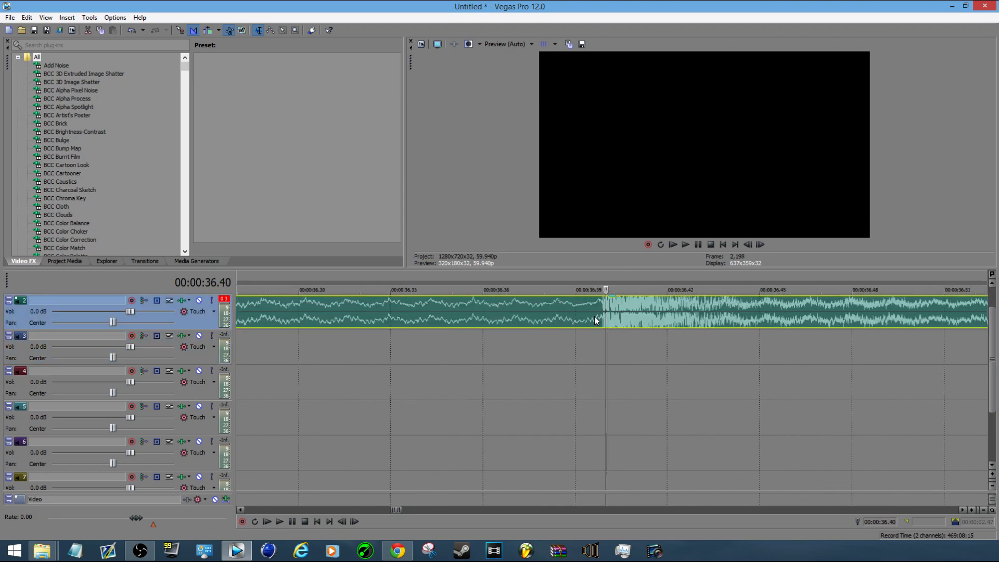
{"action": "key", "text": "s"}
{"action": "left_click_drag", "start_coordinate": [625, 311], "coordinate": [601, 308]}
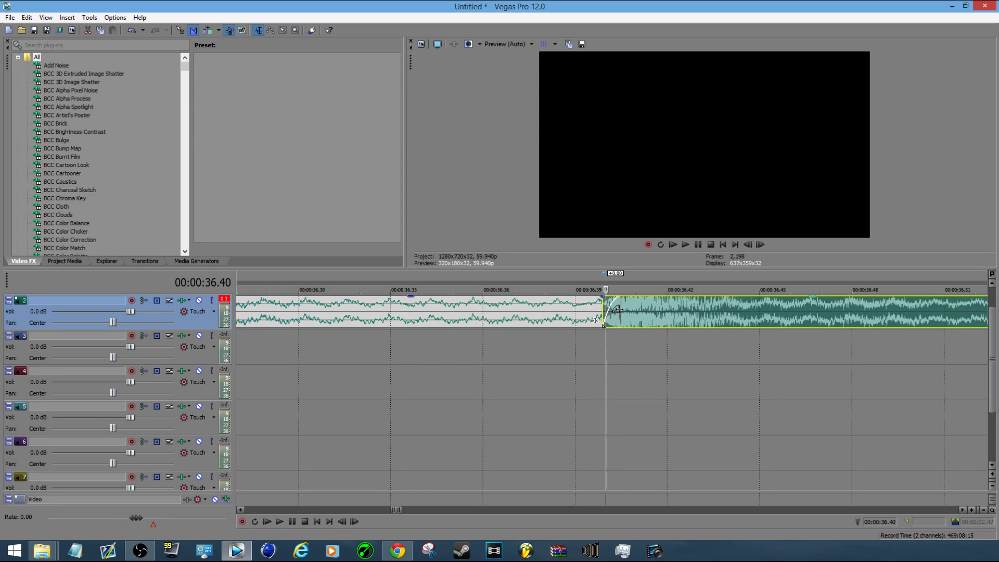
Add the Amplitude Modulation effect to the middle piece of the split clip, load the "Gun sound" preset and close the effect window.
{"action": "scroll", "coordinate": [569, 346], "scroll_direction": "down", "scroll_amount": 8}
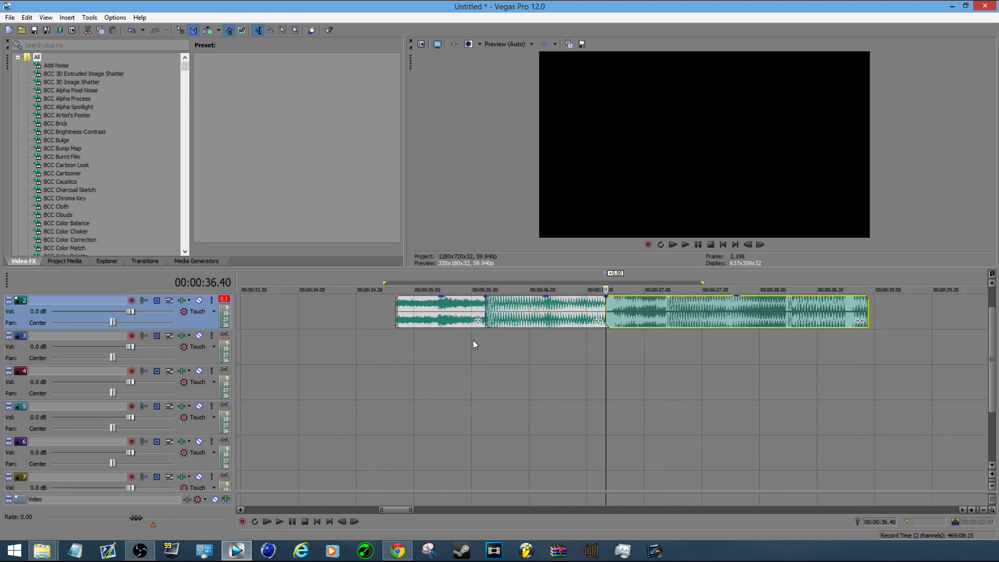
{"action": "left_click", "coordinate": [492, 306]}
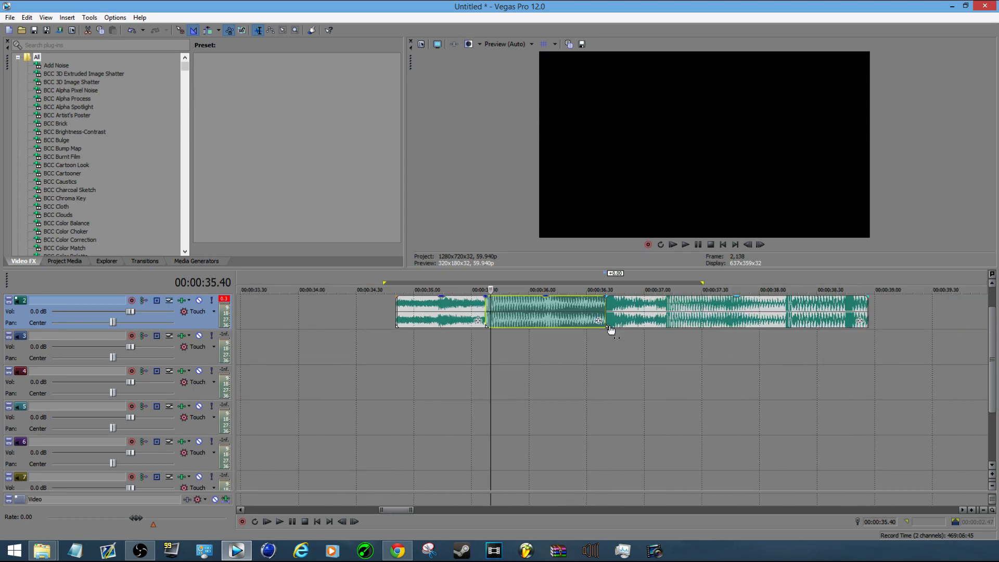
{"action": "left_click", "coordinate": [598, 322]}
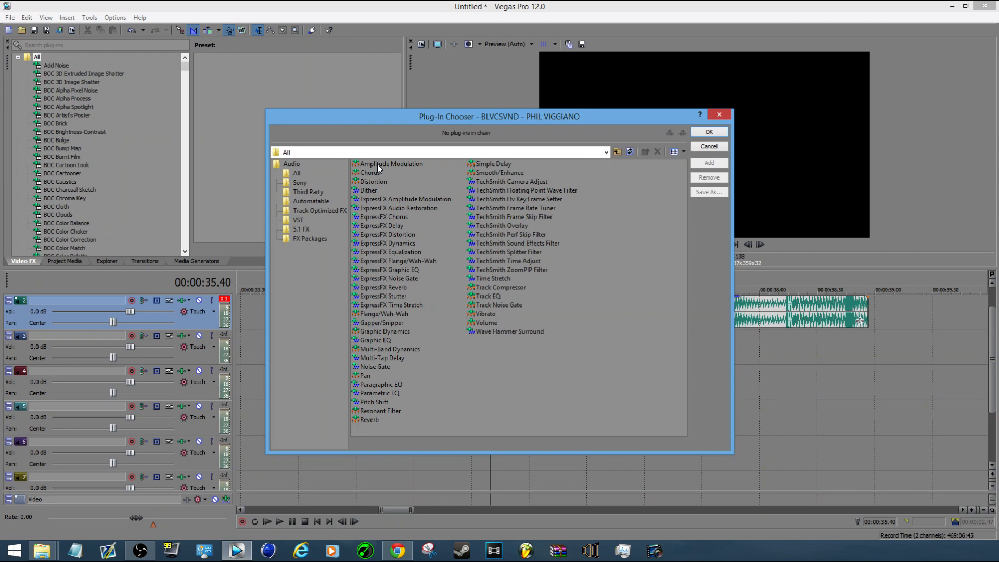
{"action": "double_click", "coordinate": [376, 164]}
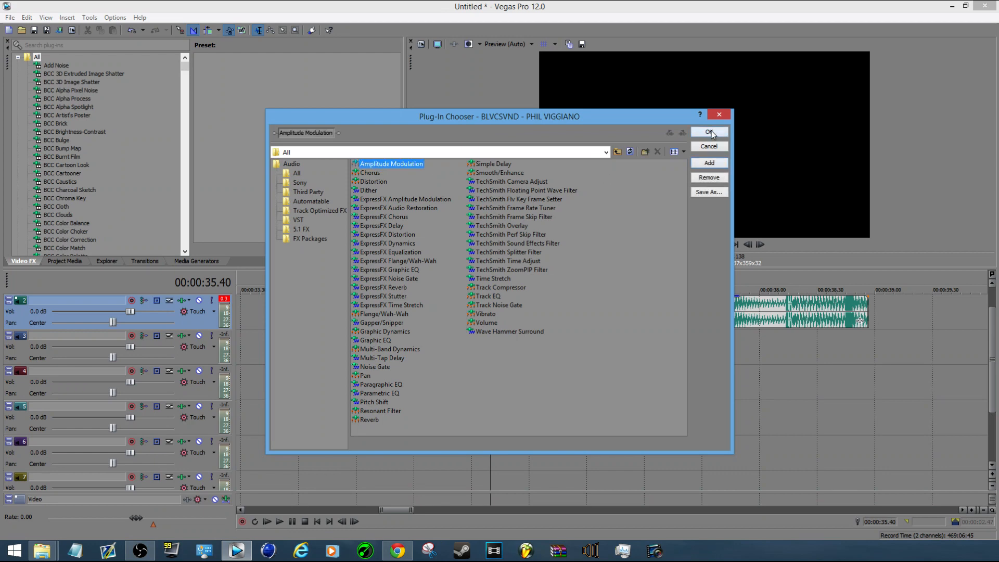
{"action": "left_click", "coordinate": [711, 133]}
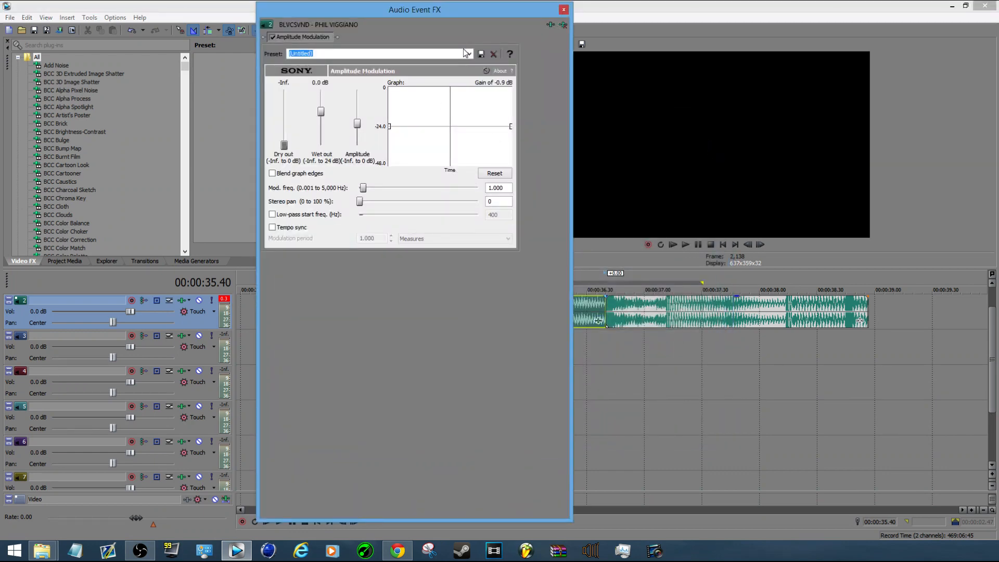
{"action": "left_click", "coordinate": [470, 53]}
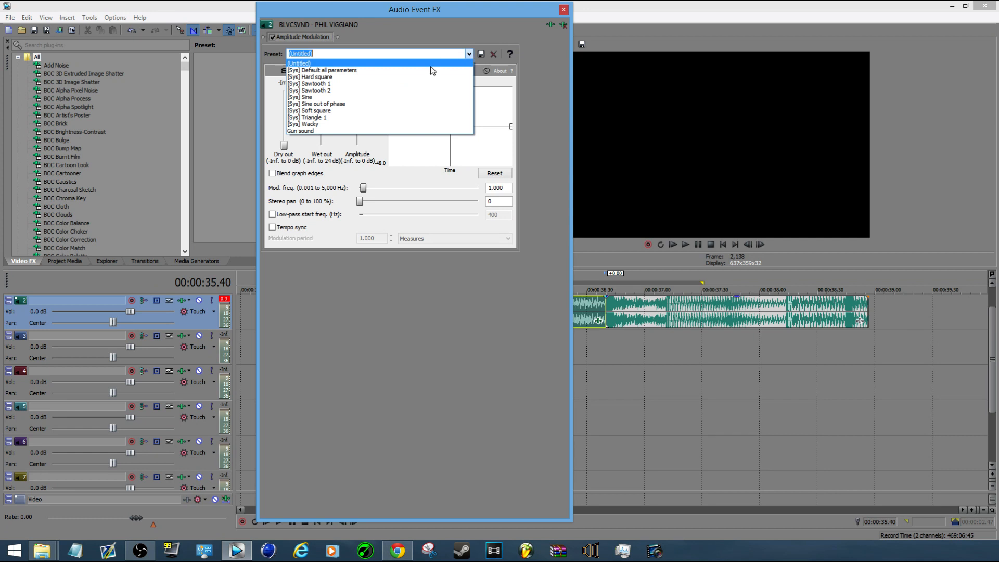
{"action": "left_click", "coordinate": [307, 131]}
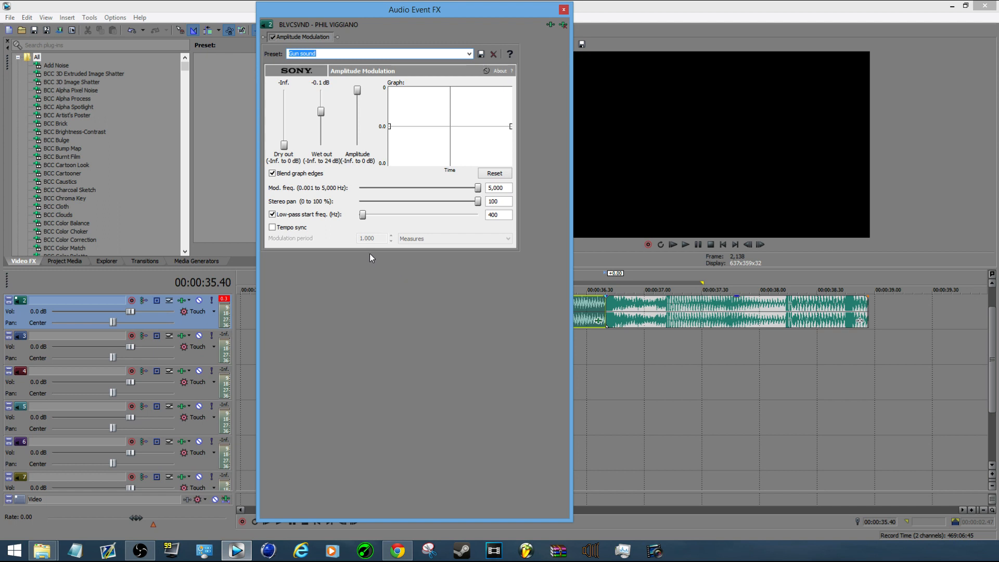
{"action": "left_click", "coordinate": [563, 9]}
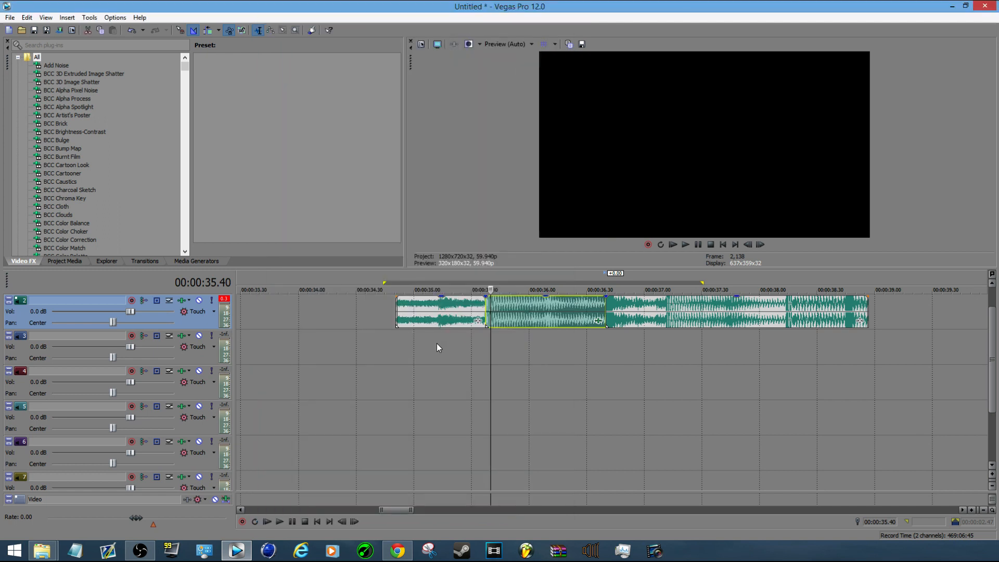
Play back the split track 2 section from just before its start to hear the modulated piece.
{"action": "left_click", "coordinate": [380, 357]}
{"action": "key", "text": "space"}
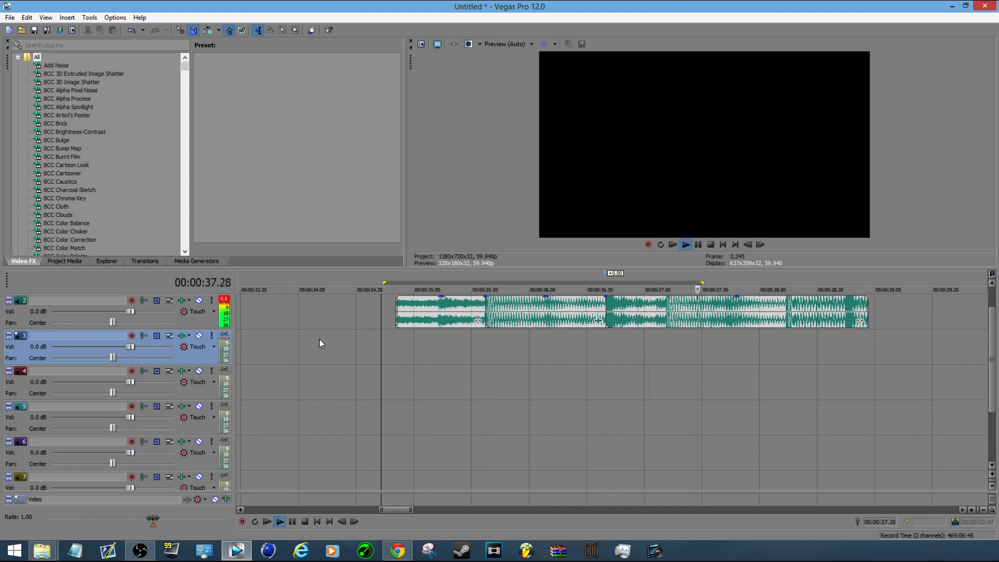
{"action": "scroll", "coordinate": [537, 327], "scroll_direction": "down", "scroll_amount": 5}
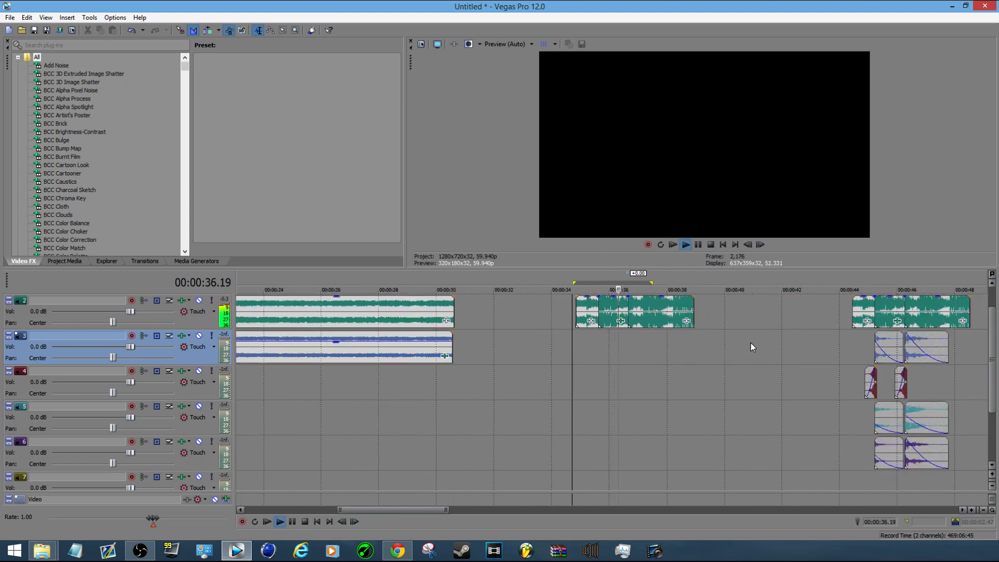
{"action": "key", "text": "space"}
Play back the layered impacts and build-ups with the music from 00:00:44.47.
{"action": "left_click", "coordinate": [801, 352]}
{"action": "left_click", "coordinate": [895, 352]}
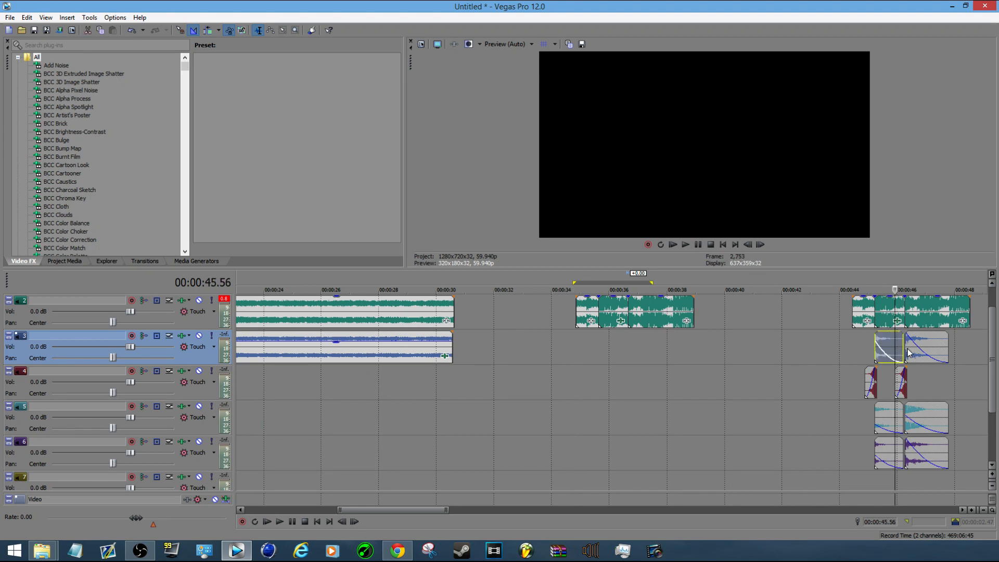
{"action": "left_click", "coordinate": [915, 355], "text": "ctrl"}
{"action": "left_click", "coordinate": [861, 351]}
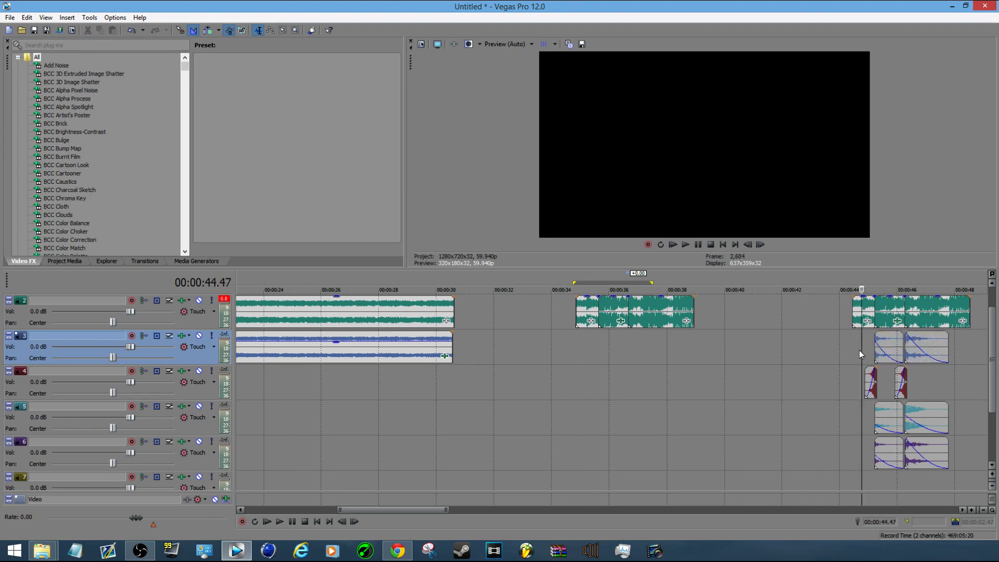
{"action": "scroll", "coordinate": [860, 351], "scroll_direction": "up", "scroll_amount": 5}
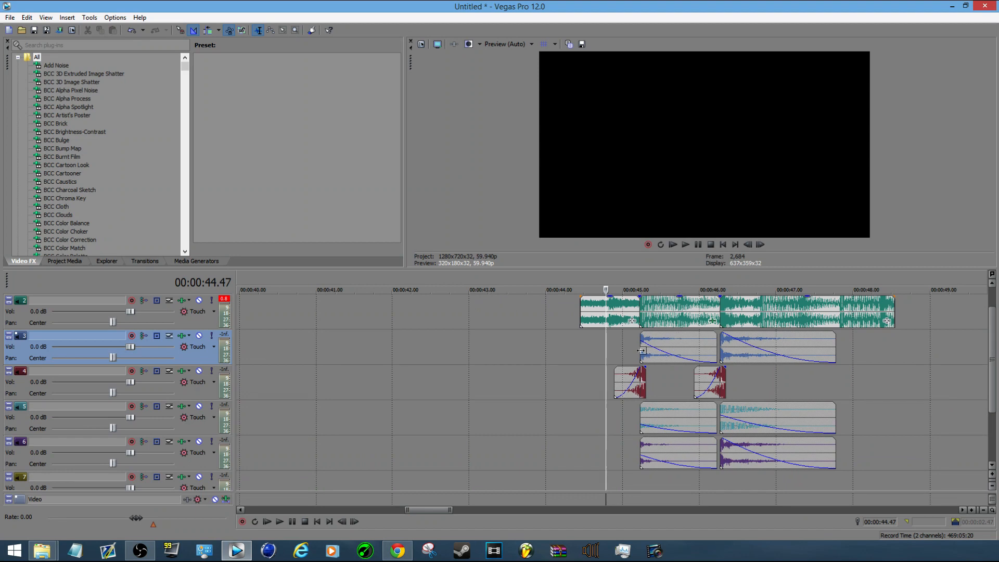
{"action": "key", "text": "space"}
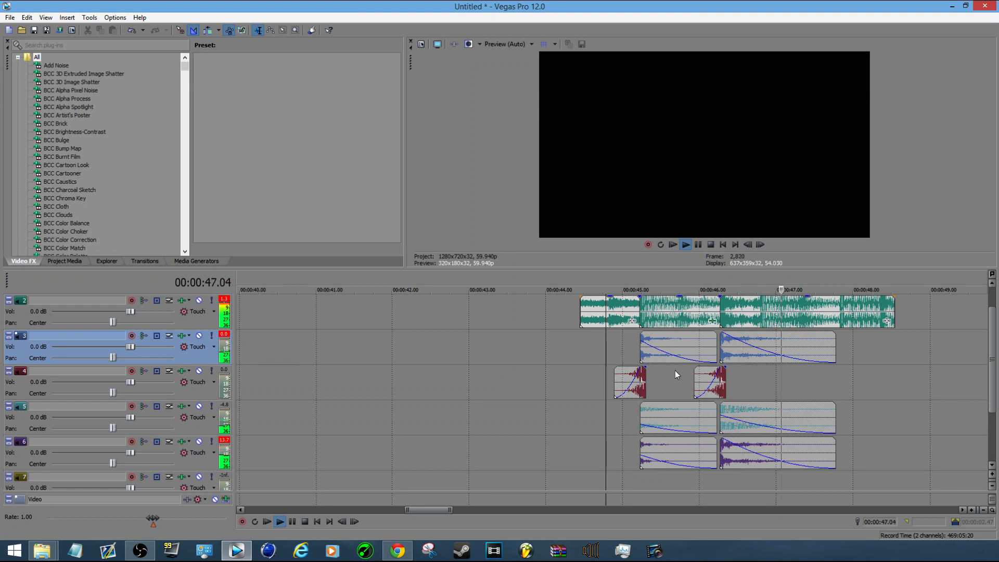
{"action": "key", "text": "space"}
Raise the gain of the first track 3 and track 6 impact clips at about 45 seconds to full, 0.0 dB.
{"action": "left_click", "coordinate": [642, 350]}
{"action": "scroll", "coordinate": [677, 349], "scroll_direction": "up", "scroll_amount": 1}
{"action": "scroll", "coordinate": [641, 334], "scroll_direction": "up", "scroll_amount": 1}
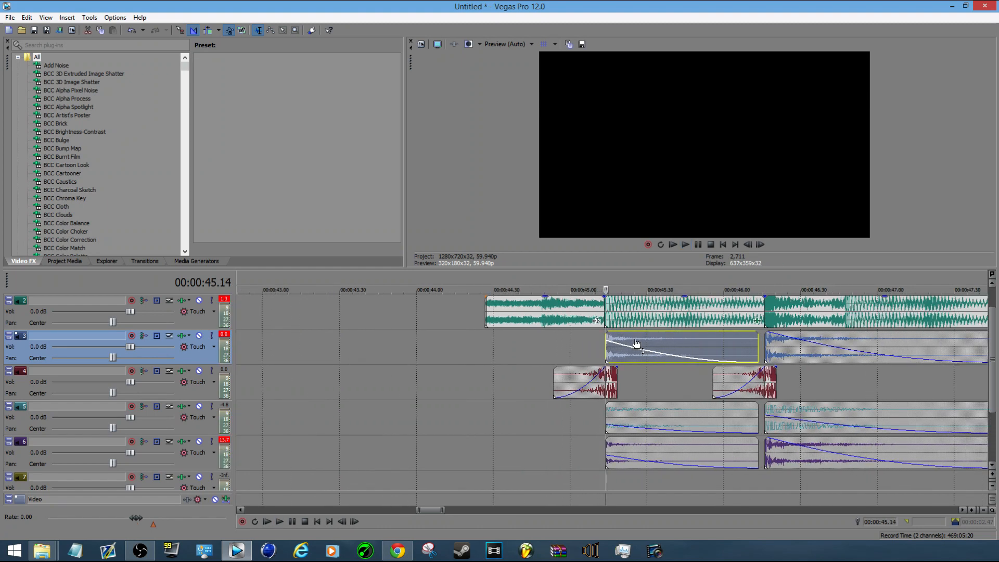
{"action": "scroll", "coordinate": [625, 344], "scroll_direction": "down", "scroll_amount": 1}
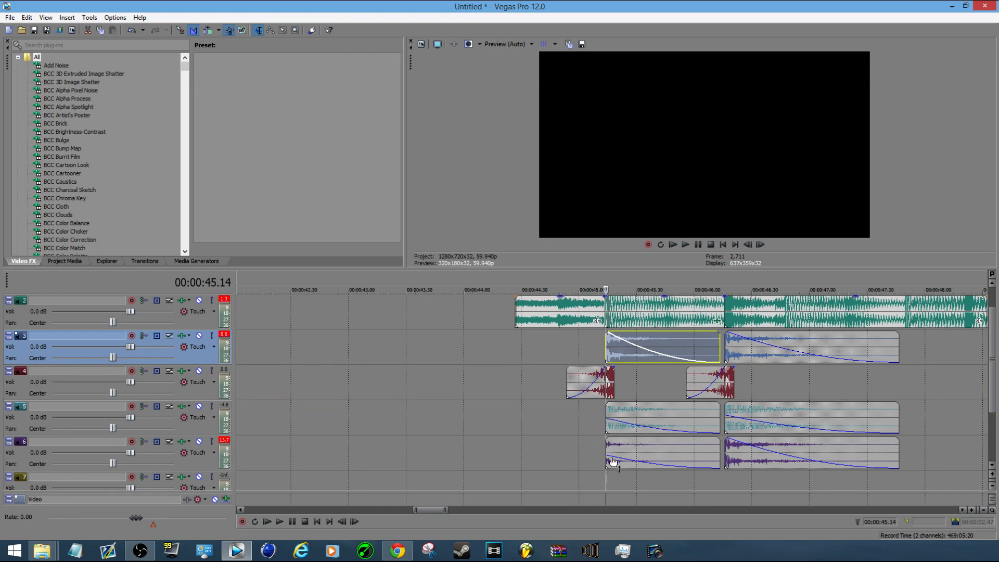
{"action": "left_click_drag", "start_coordinate": [613, 457], "coordinate": [613, 440]}
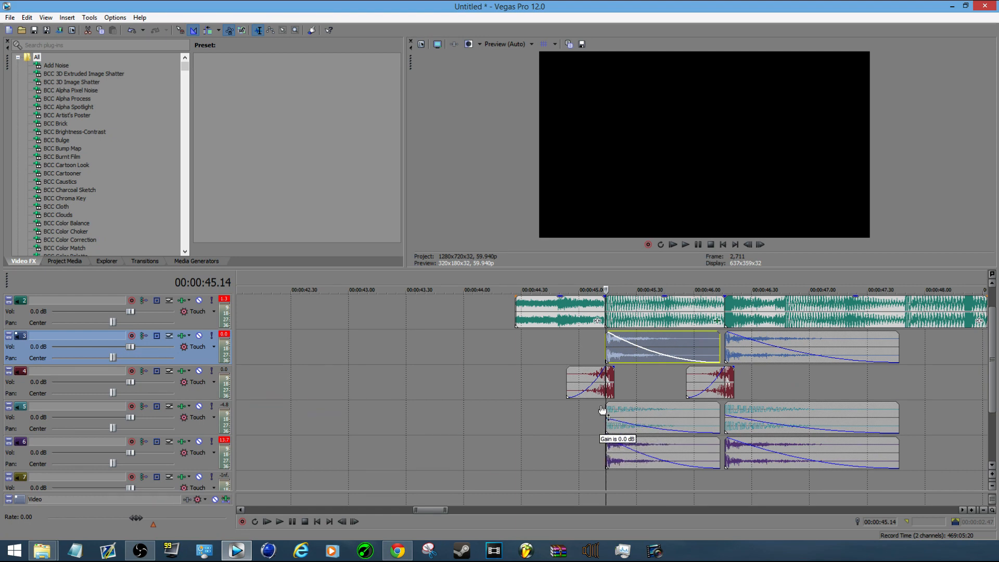
Play back from 00:00:44.43, and lower the gain of the track 3 impact clip at about 45 seconds.
{"action": "left_click", "coordinate": [546, 382]}
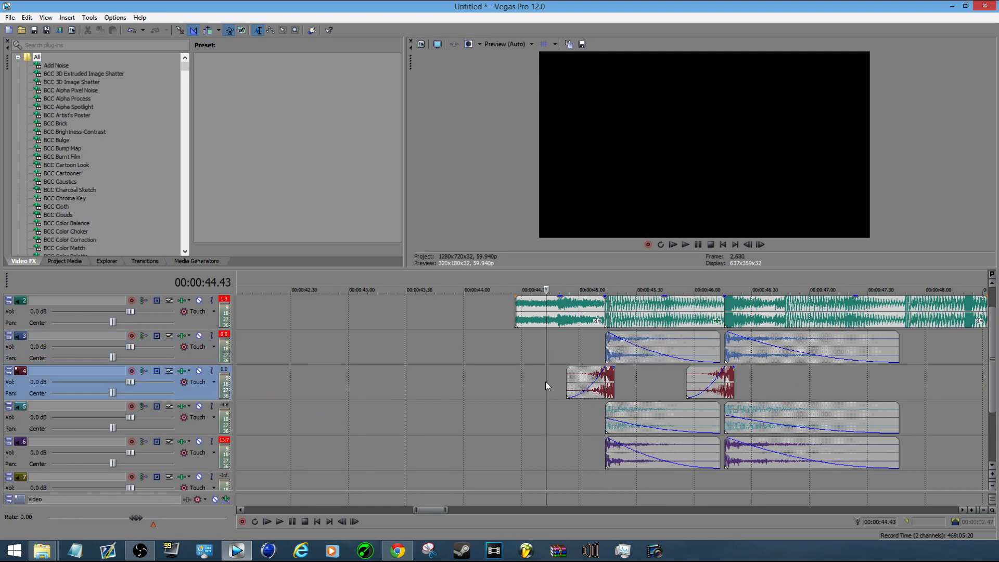
{"action": "left_click", "coordinate": [612, 343]}
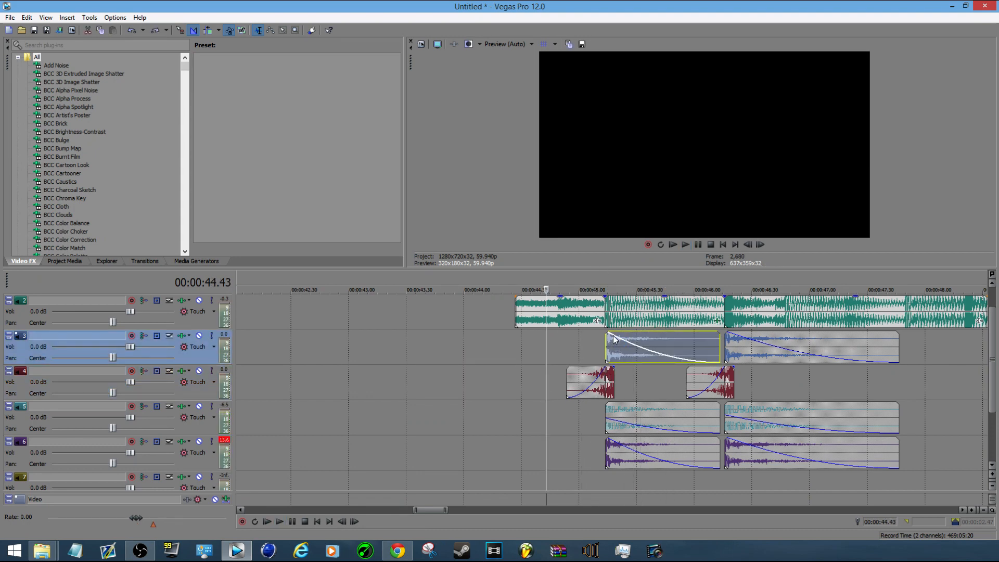
{"action": "left_click_drag", "start_coordinate": [617, 334], "coordinate": [617, 350]}
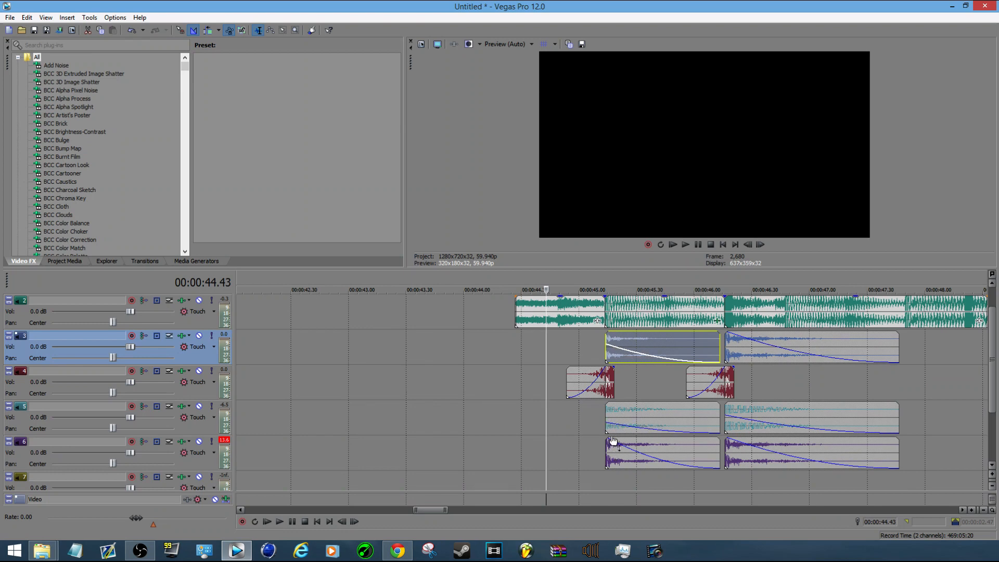
Lower the gain of the first track 6 impact clip at about 45 seconds and play back the section from 00:00:44.43.
{"action": "mouse_move", "coordinate": [615, 439]}
{"action": "left_mouse_down"}
{"action": "mouse_move", "coordinate": [612, 460]}
{"action": "mouse_move", "coordinate": [612, 429]}
{"action": "left_mouse_up"}
{"action": "key", "text": "space"}
{"action": "key", "text": "space"}
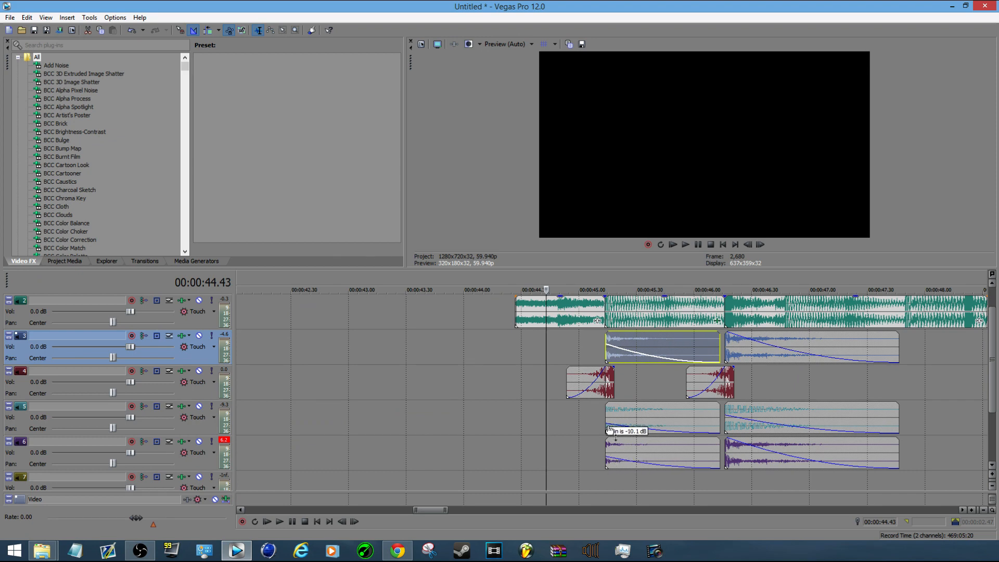
{"action": "key", "text": "space"}
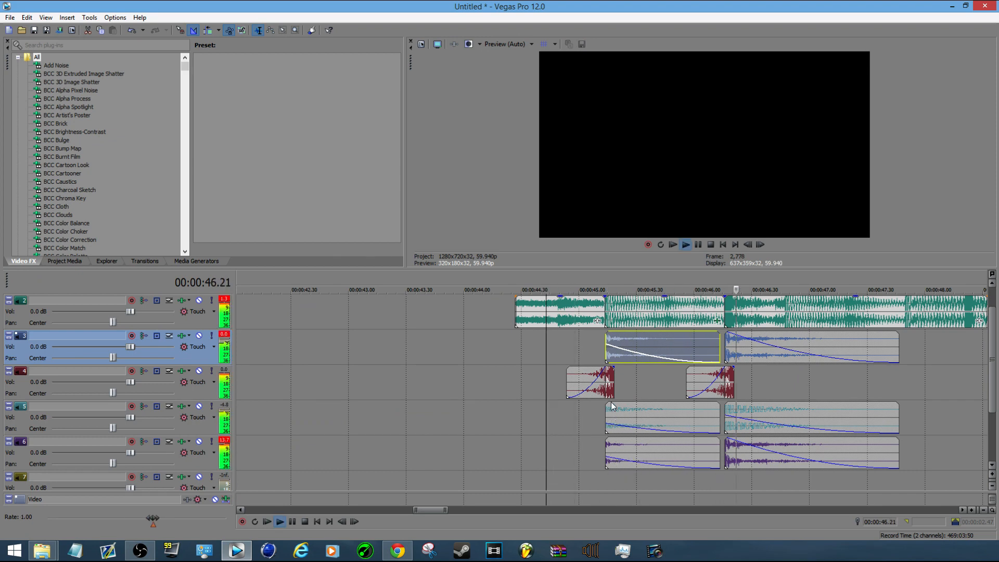
{"action": "key", "text": "space"}
Review the music and sound effect clip groups across the whole timeline, placing the cursor at 00:00:18.49 and 00:00:07.36.
{"action": "scroll", "coordinate": [620, 439], "scroll_direction": "down", "scroll_amount": 2}
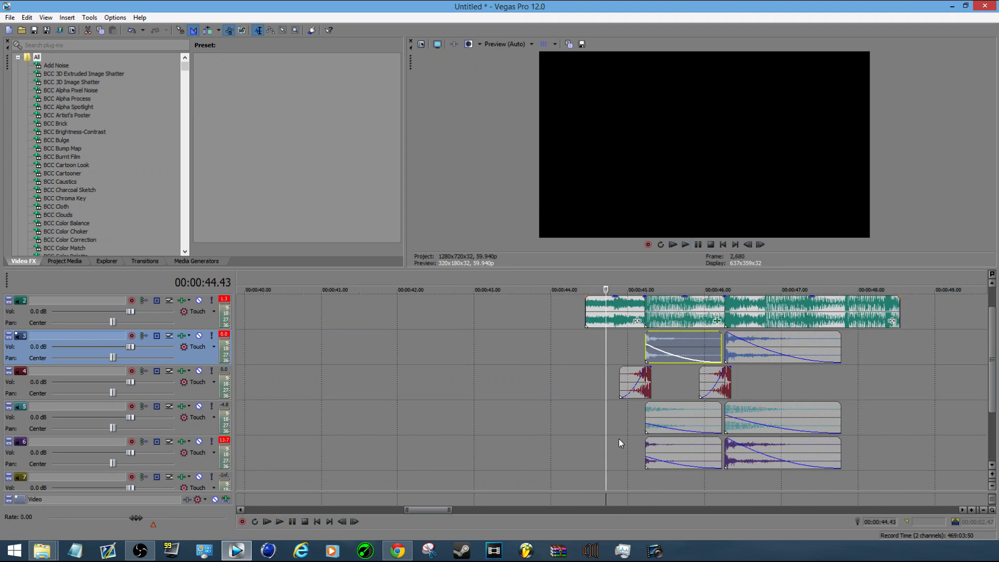
{"action": "scroll", "coordinate": [619, 439], "scroll_direction": "down", "scroll_amount": 5}
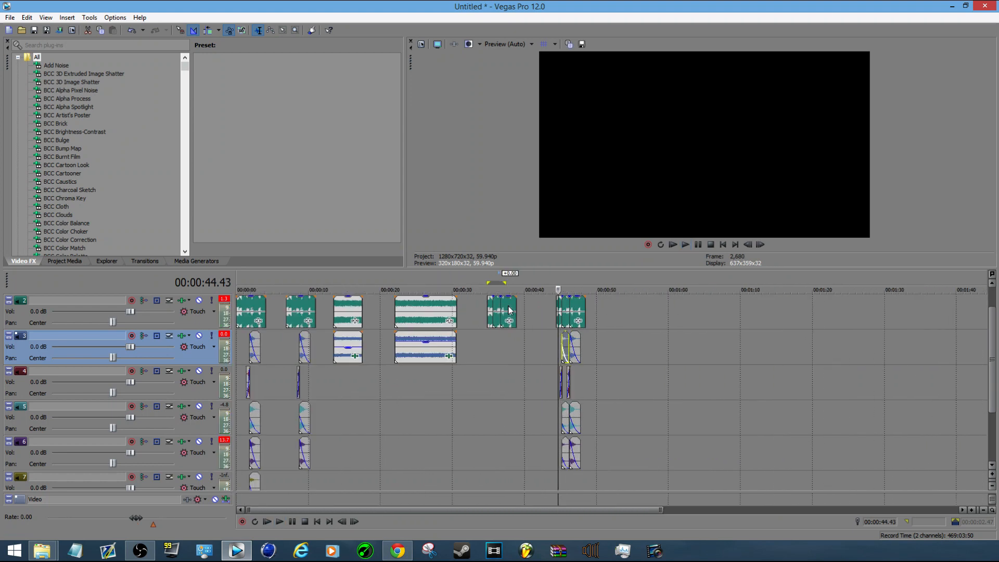
{"action": "scroll", "coordinate": [319, 357], "scroll_direction": "down", "scroll_amount": 2}
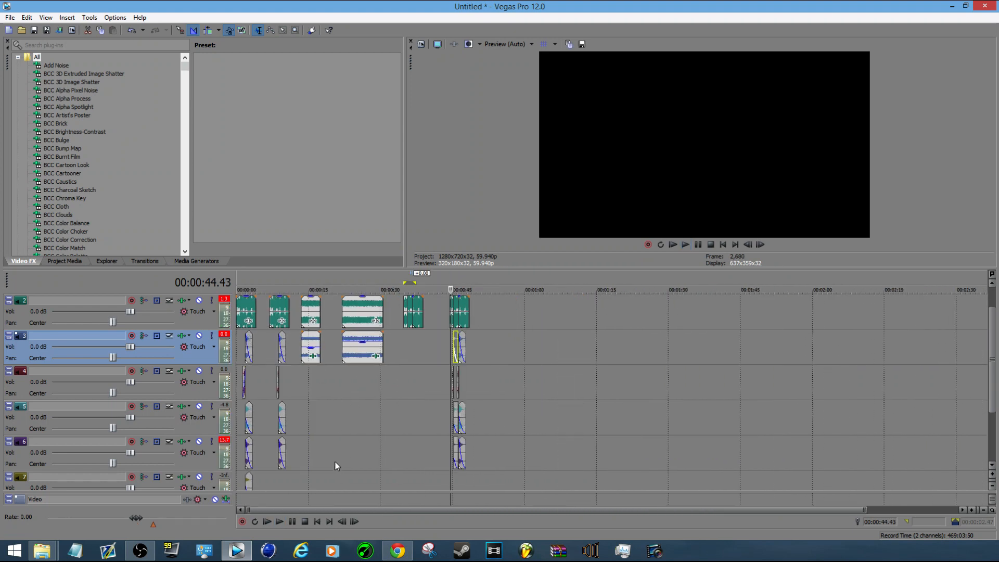
{"action": "left_click", "coordinate": [326, 431]}
{"action": "scroll", "coordinate": [327, 430], "scroll_direction": "up", "scroll_amount": 3}
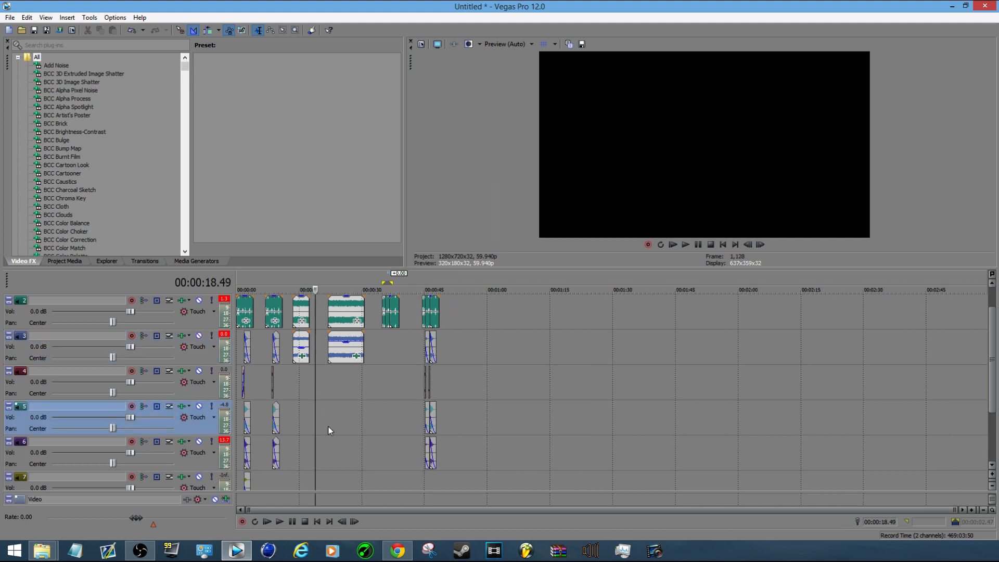
{"action": "scroll", "coordinate": [336, 405], "scroll_direction": "up", "scroll_amount": 2}
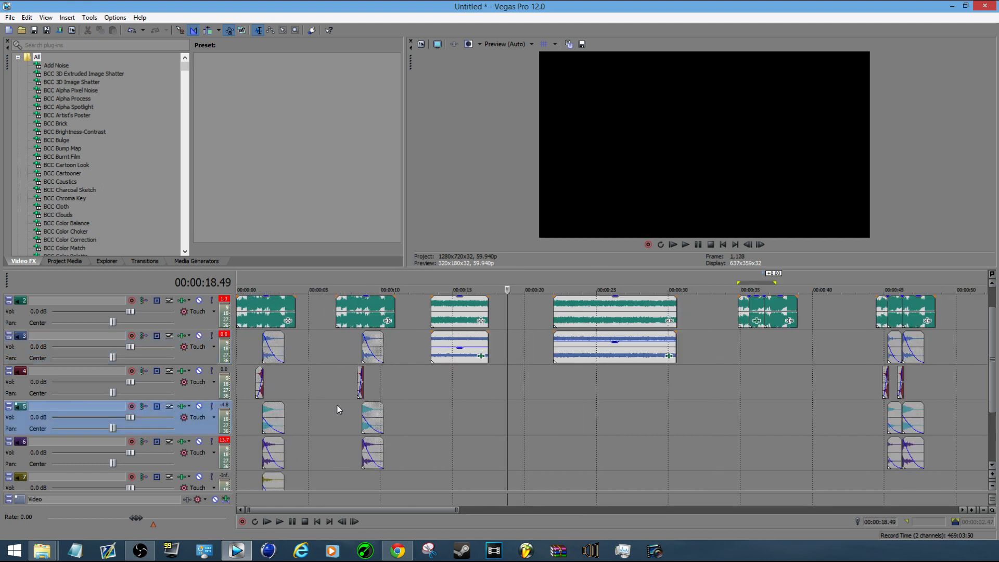
{"action": "left_click", "coordinate": [345, 383]}
{"action": "scroll", "coordinate": [423, 383], "scroll_direction": "up", "scroll_amount": 1}
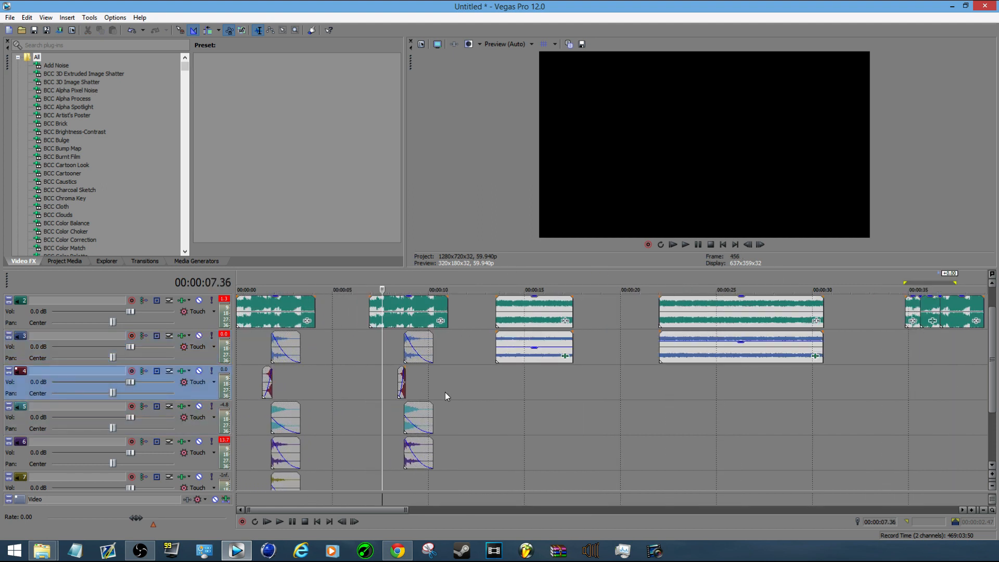
{"action": "scroll", "coordinate": [445, 392], "scroll_direction": "down", "scroll_amount": 1}
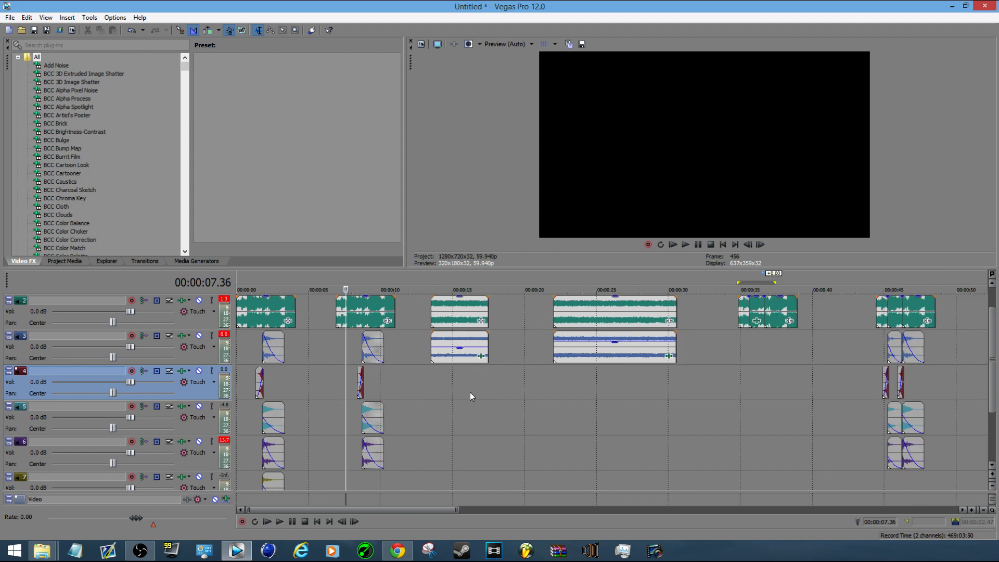